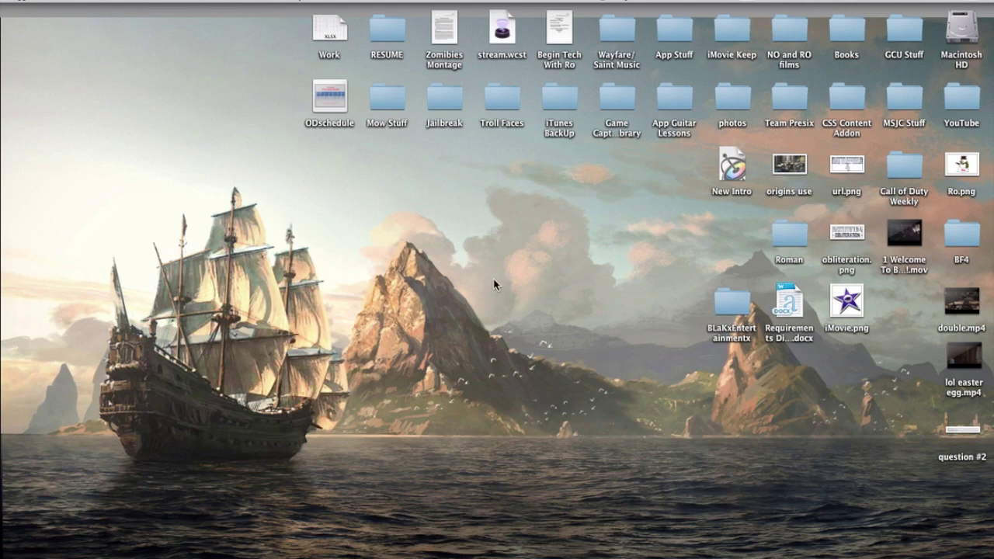
- View the question #2 image, nudge its window up, then close it
mouse_move(11, 461)
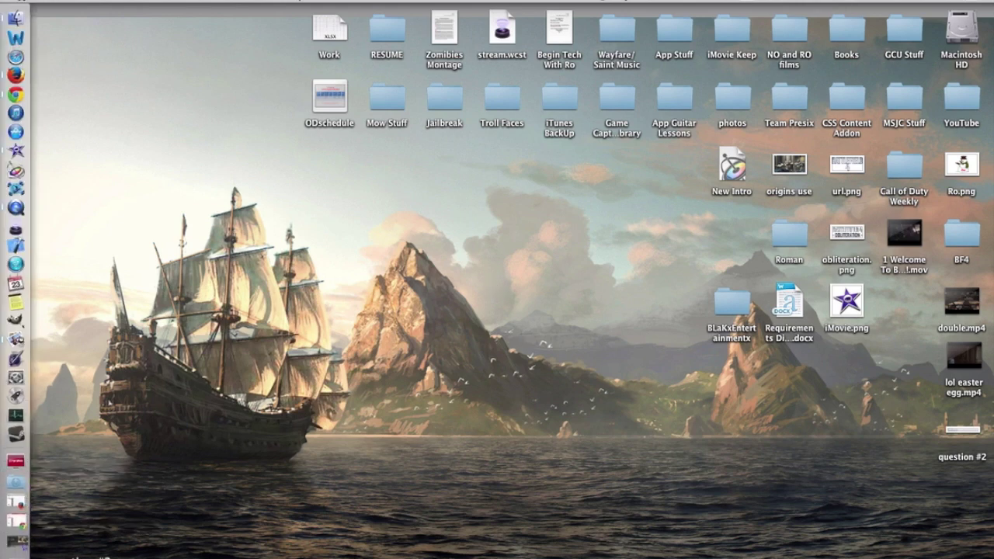
click(15, 501)
drag(510, 167, 507, 158)
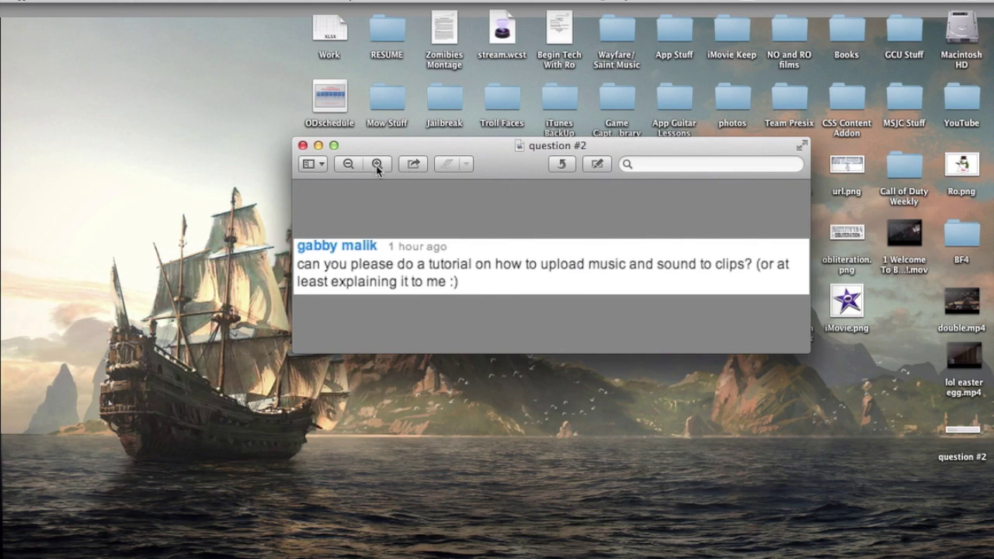
click(303, 146)
drag(366, 228, 497, 309)
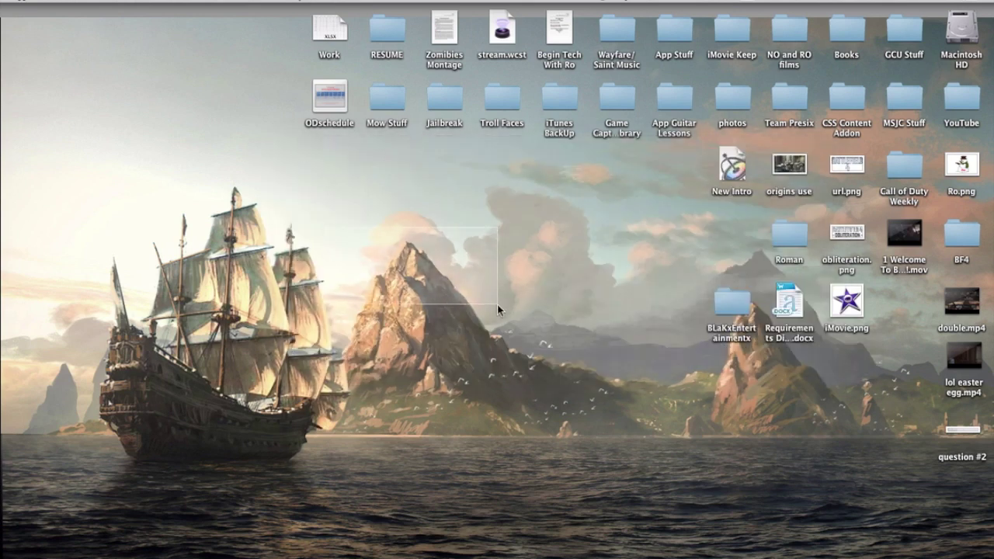
mouse_move(4, 333)
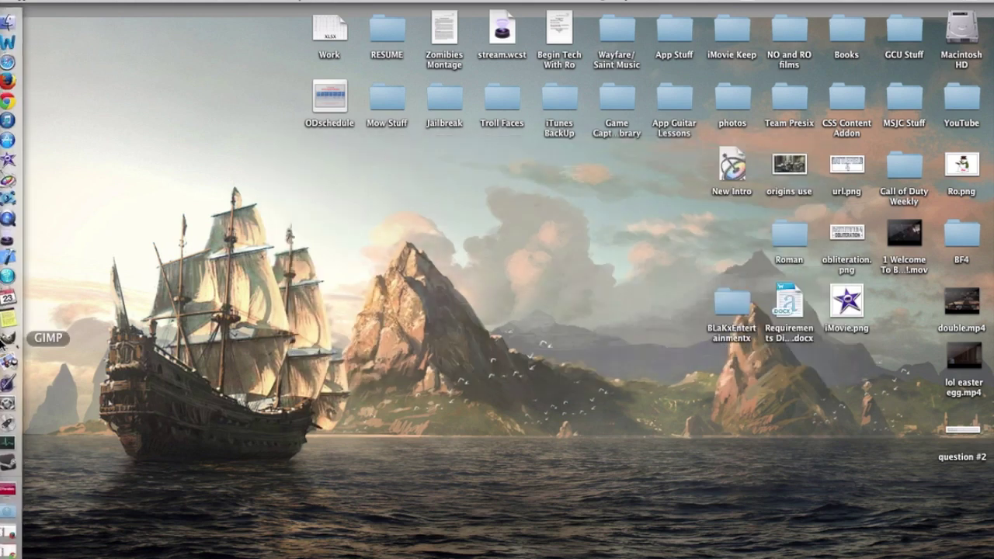
- Launch iMovie, toggle the Adjust tools on and off, and play the project
click(9, 164)
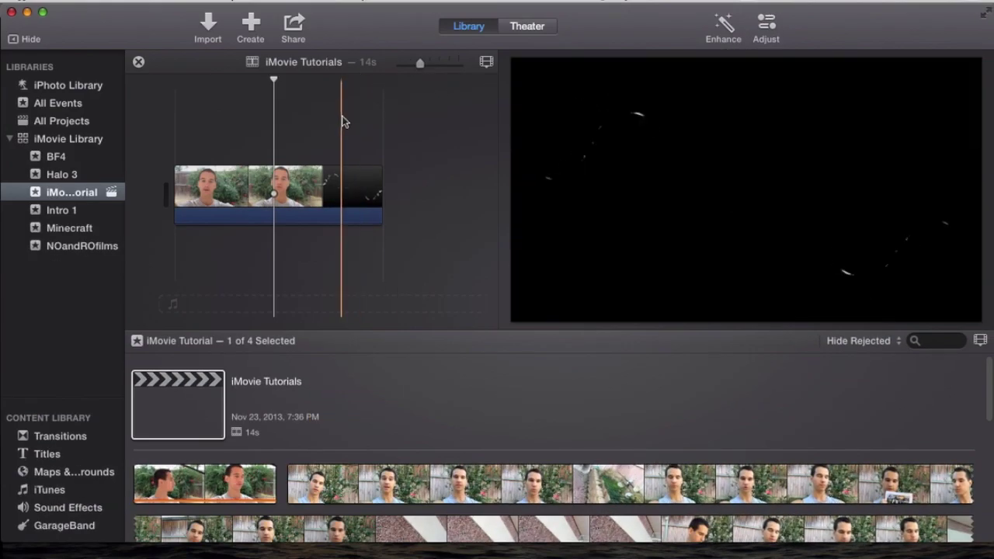
click(767, 28)
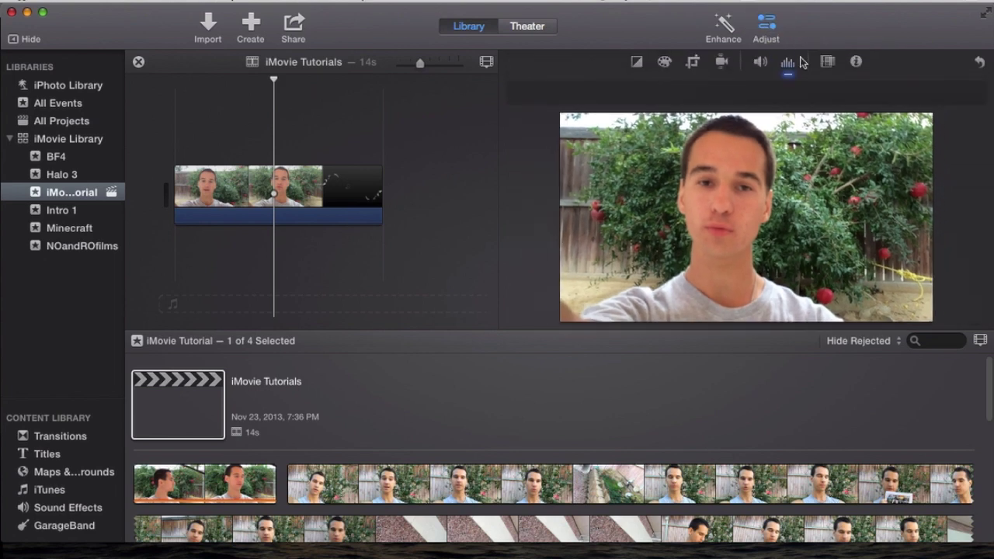
click(773, 35)
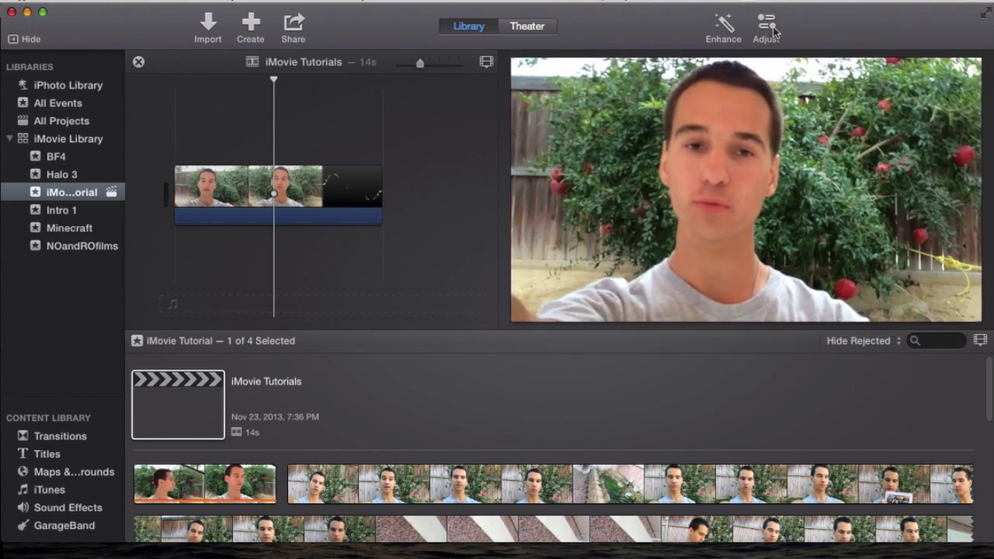
key(space)
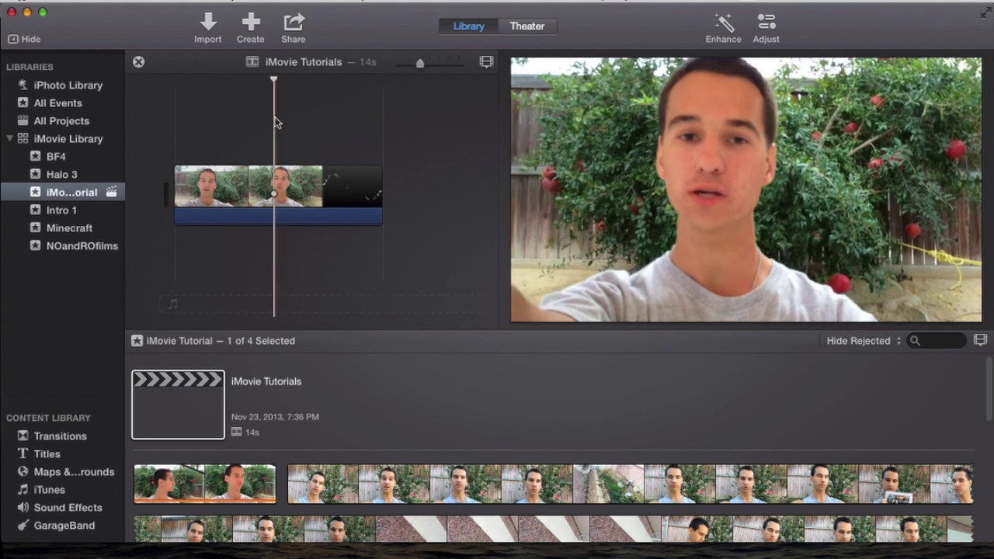
- Move the playhead back and forth within the timeline's video clip
click(220, 194)
click(238, 200)
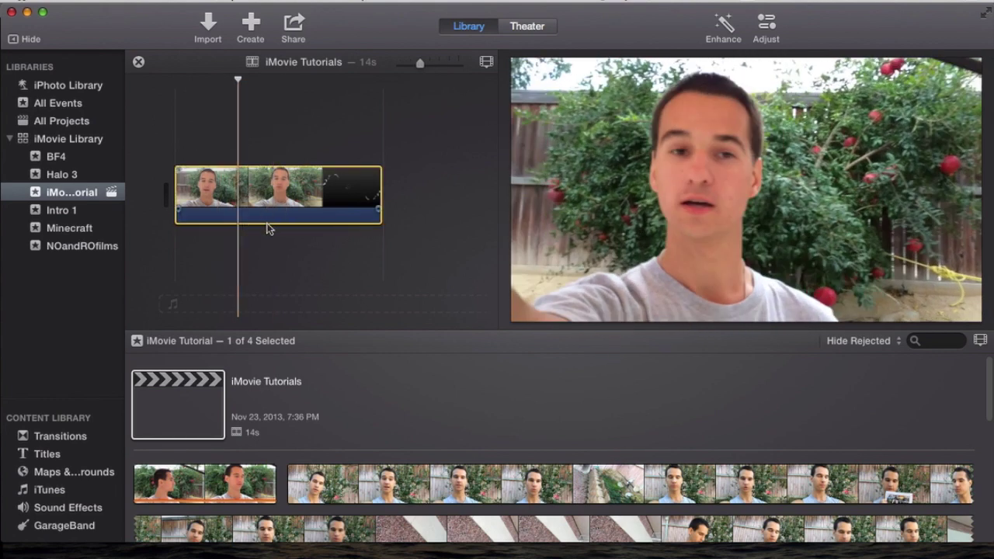
click(264, 214)
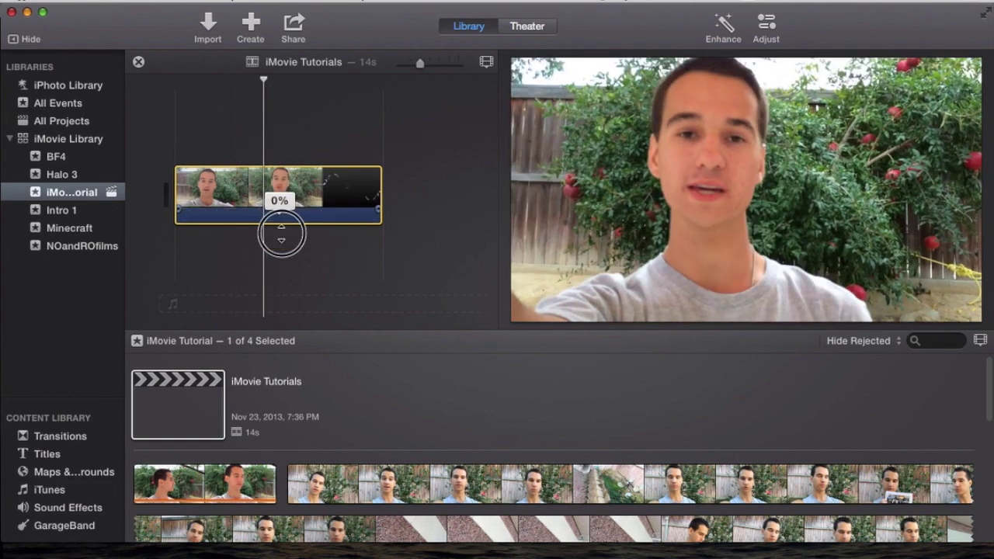
click(301, 240)
click(267, 154)
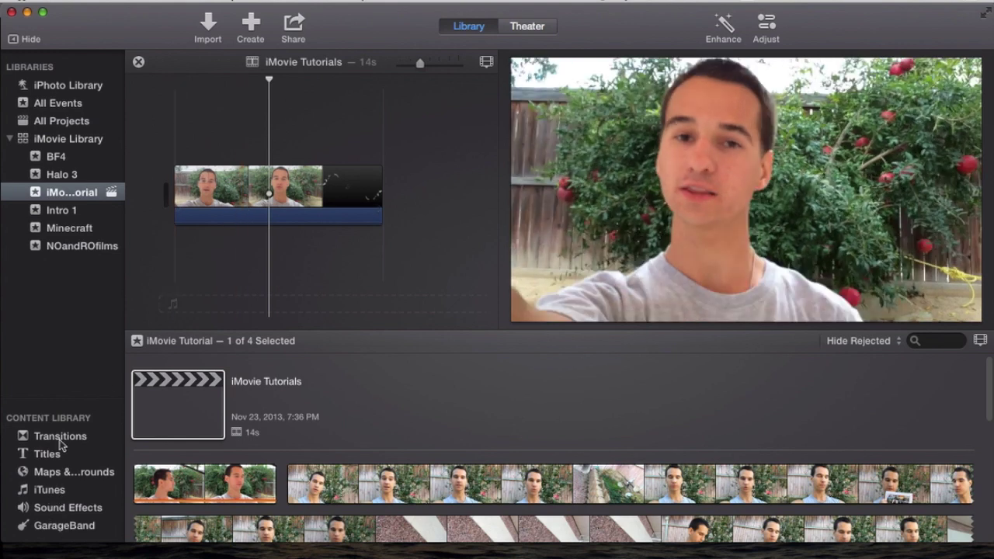
- Browse the iTunes audio library with Music as the source
click(48, 456)
click(55, 487)
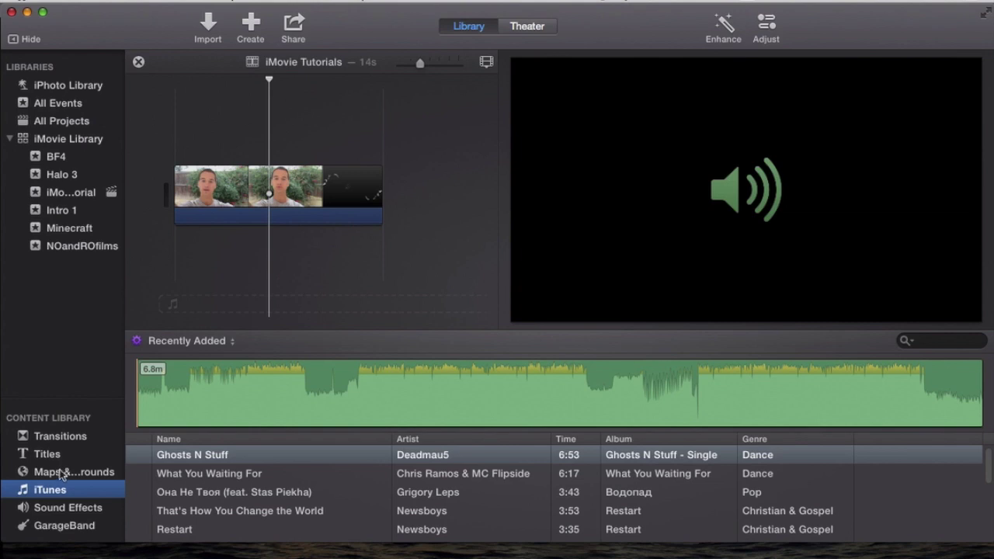
click(203, 340)
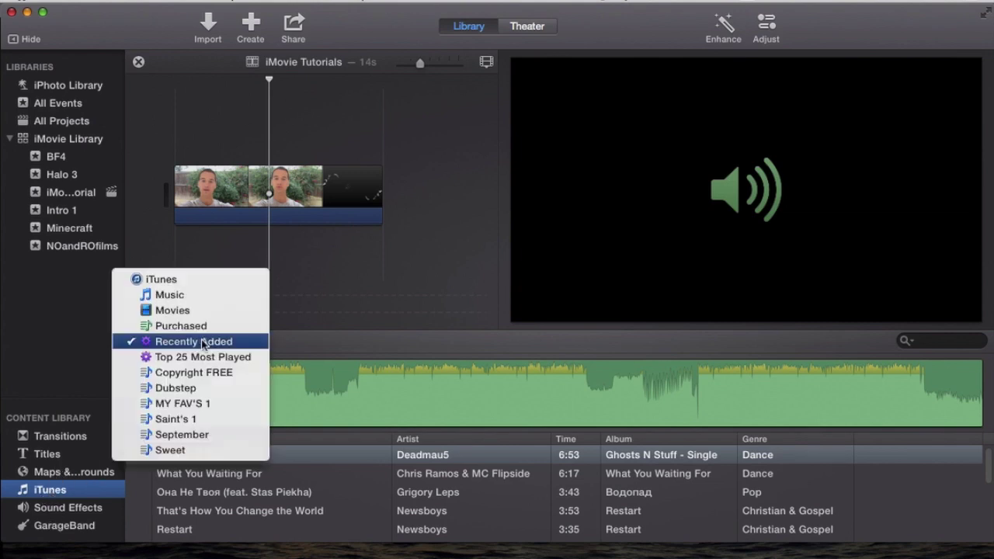
click(199, 295)
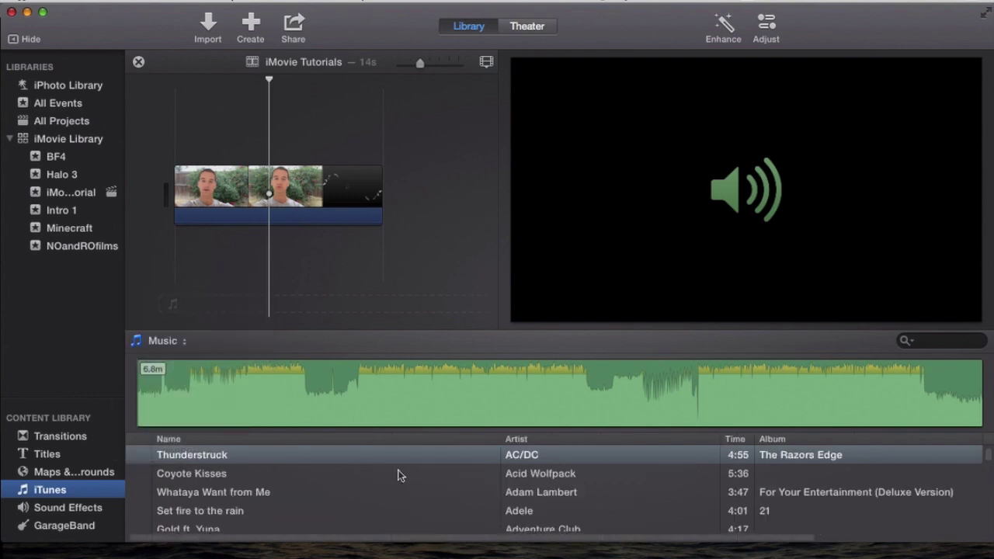
scroll(488, 503, up, 15)
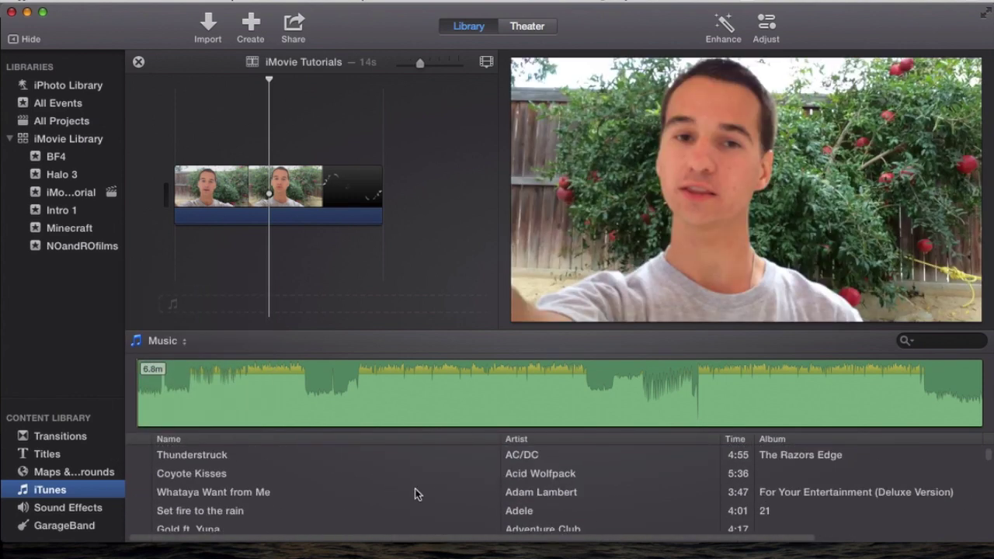
scroll(326, 497, down, 5)
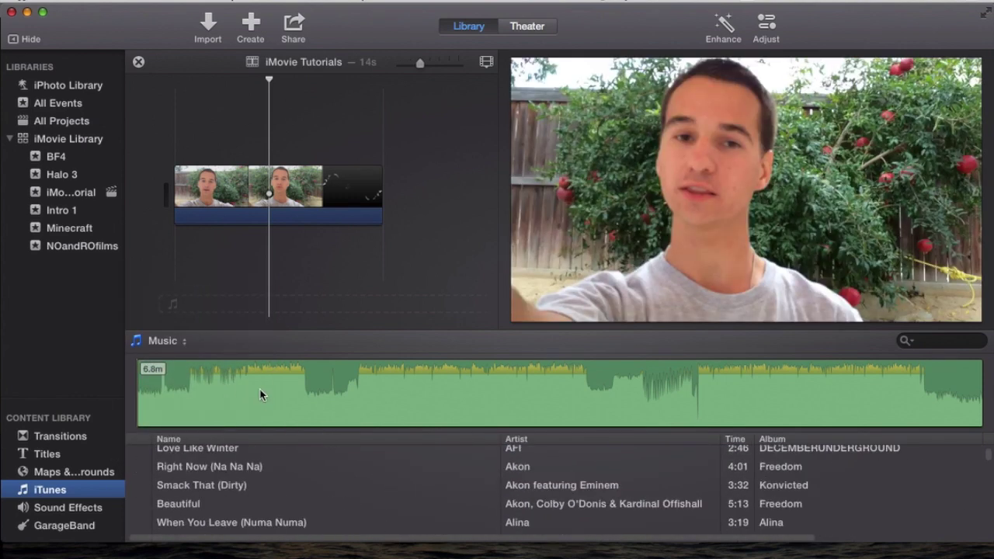
- Keep Music selected and pick 'Thunderstruck' from the song list for preview
click(178, 343)
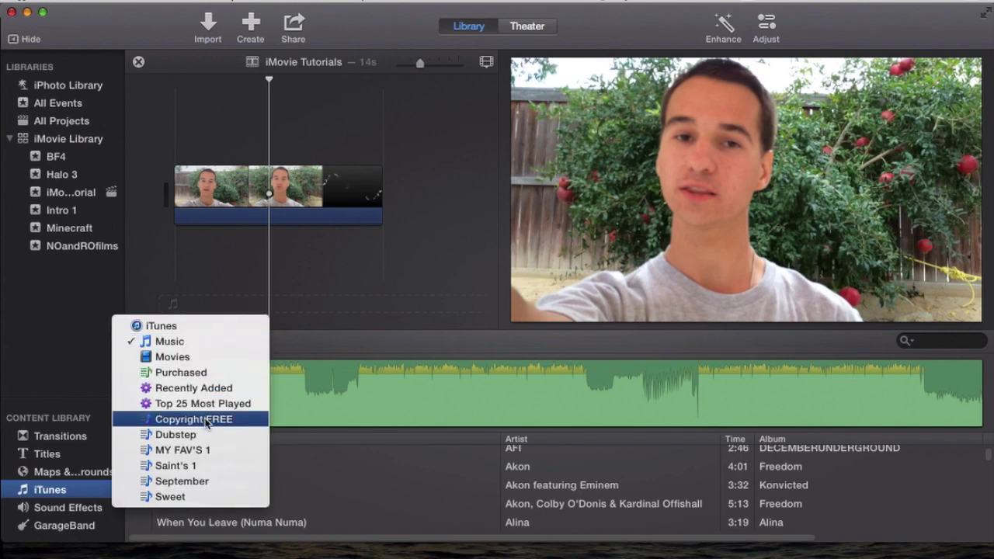
click(197, 343)
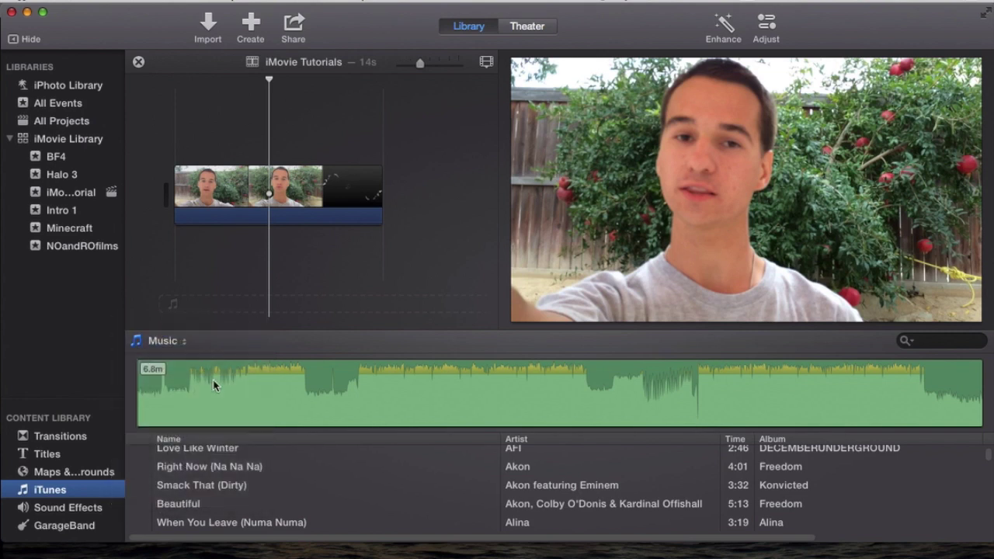
click(178, 348)
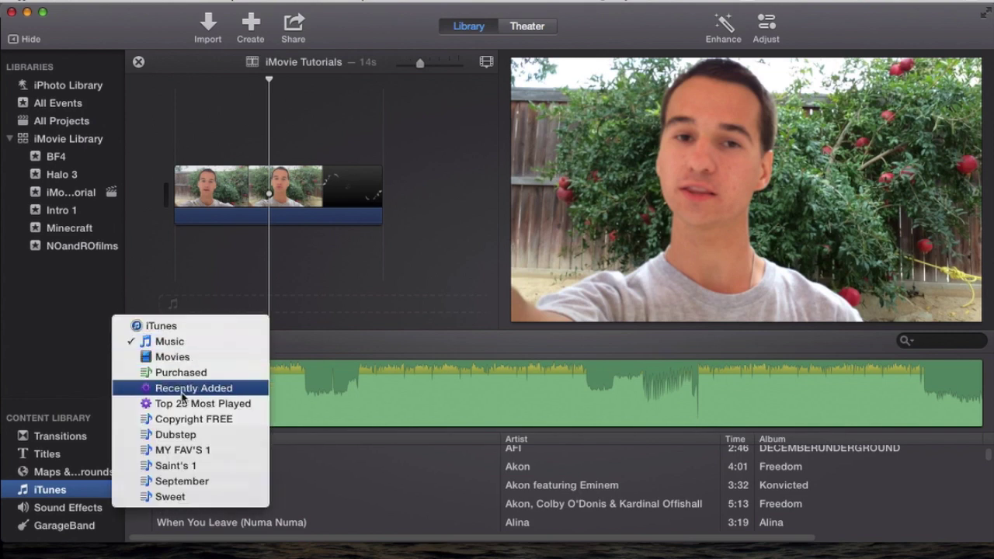
click(186, 342)
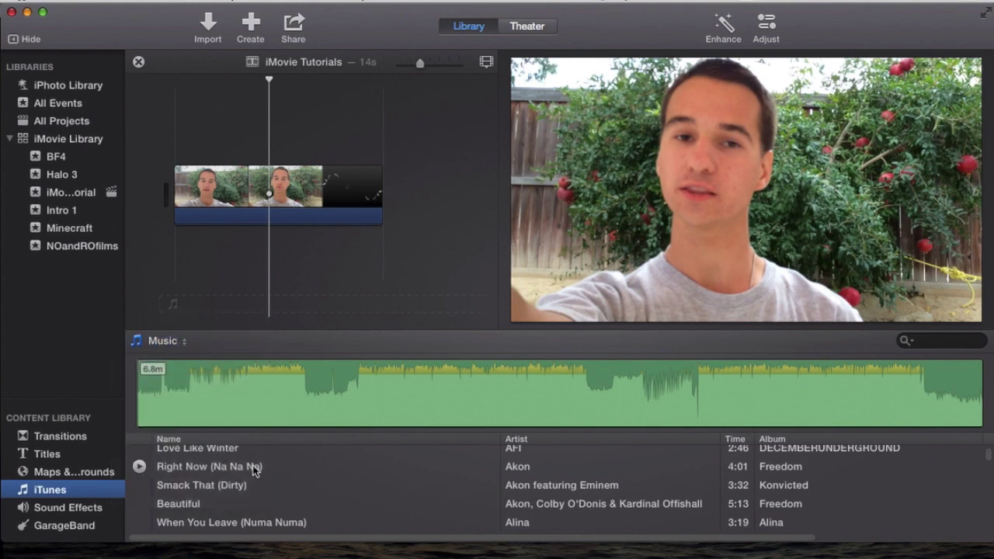
scroll(231, 482, up, 5)
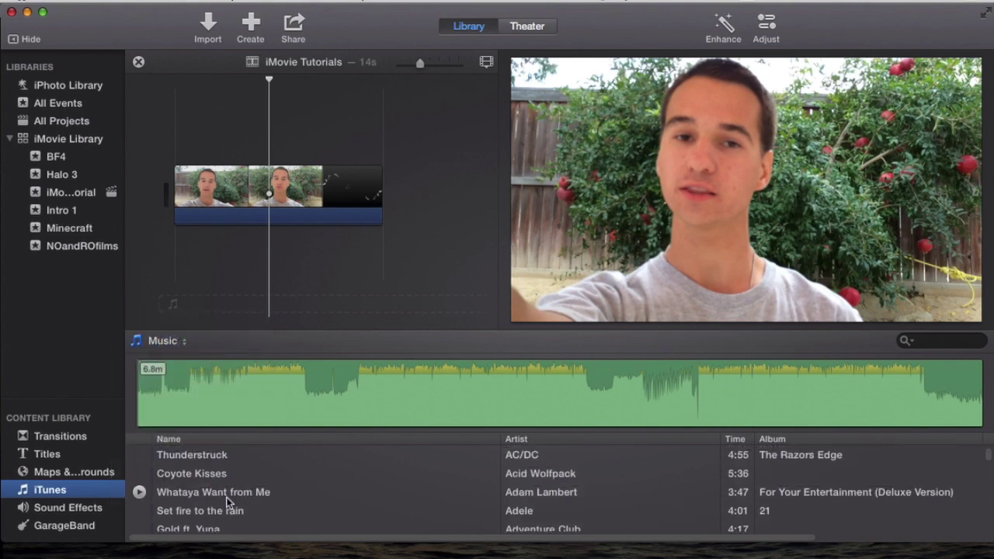
click(223, 497)
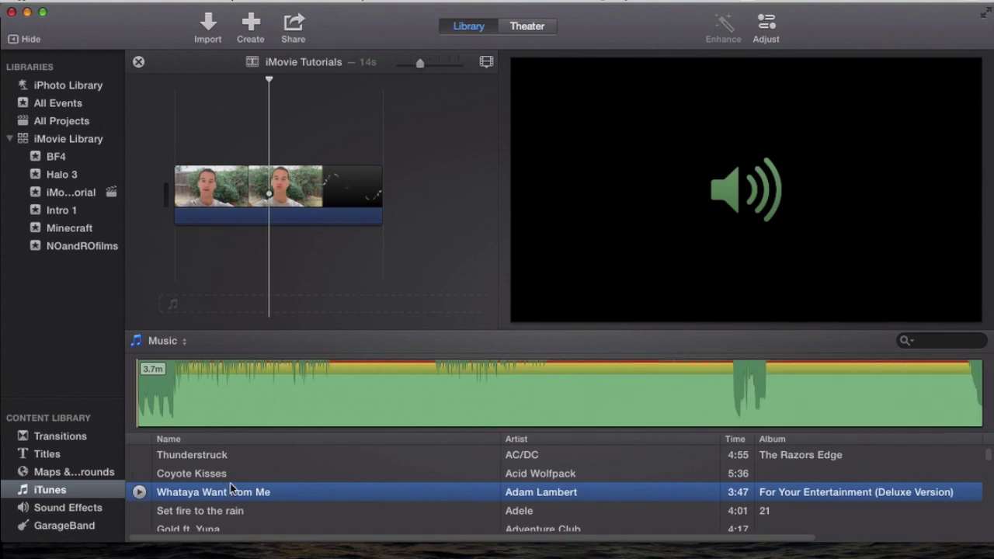
click(217, 456)
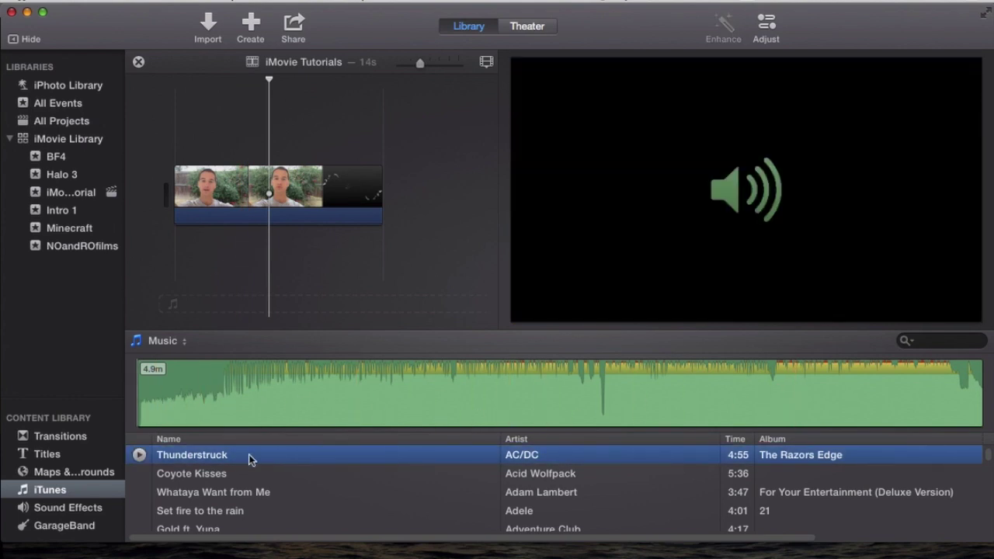
- Add a marked section of 'Thunderstruck' to the project and select its music clip
drag(201, 463, 162, 464)
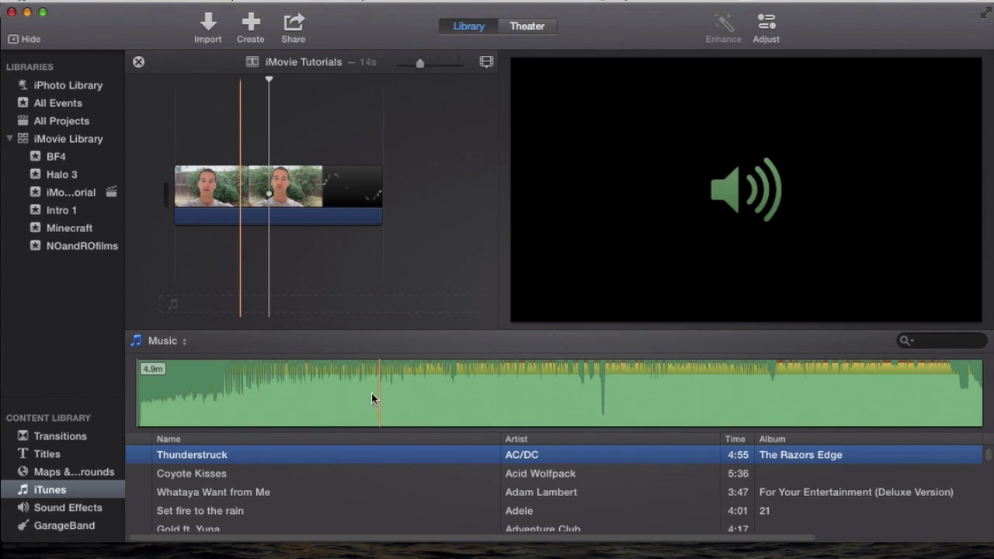
drag(261, 396, 395, 393)
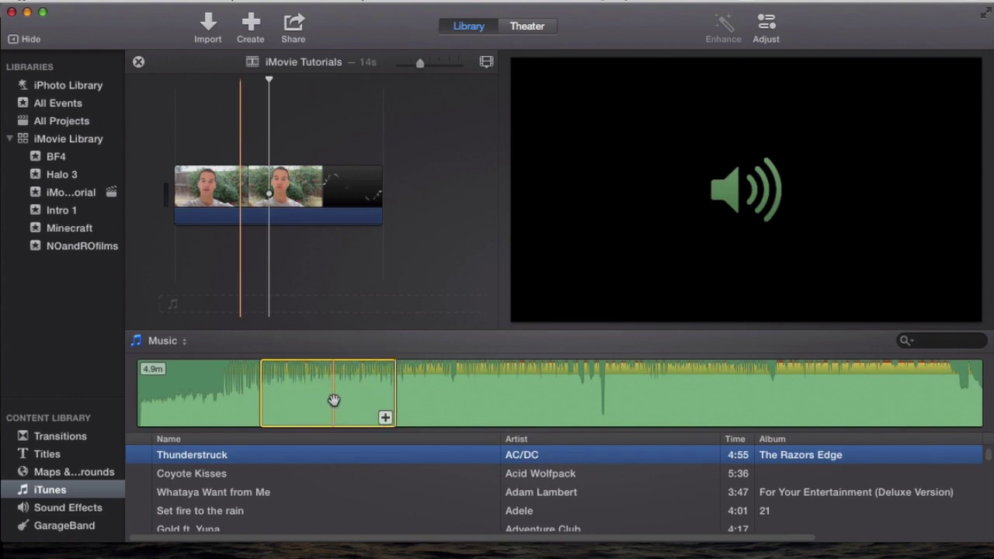
click(385, 418)
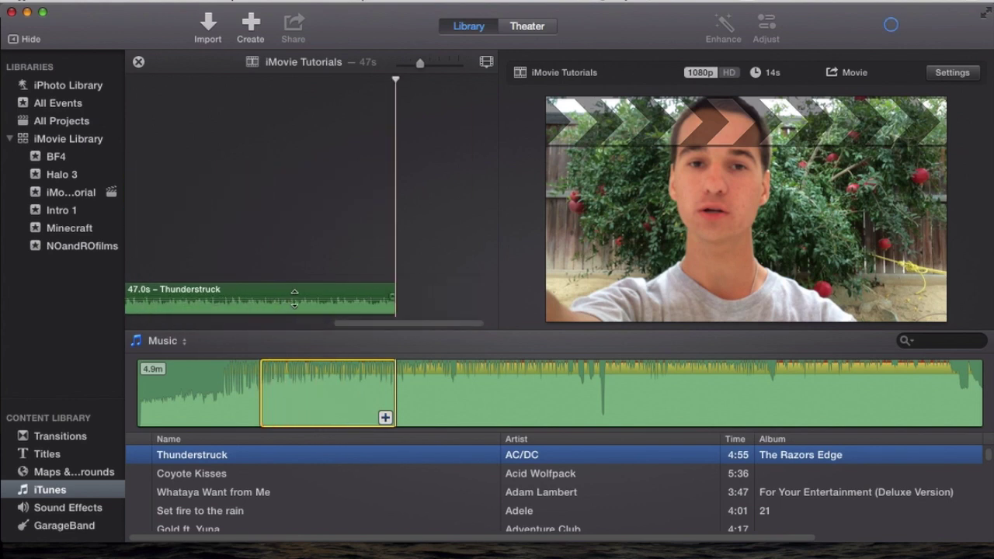
click(296, 292)
- Delete the long Thunderstruck clip, zoom out, and choose the song again
key(Delete)
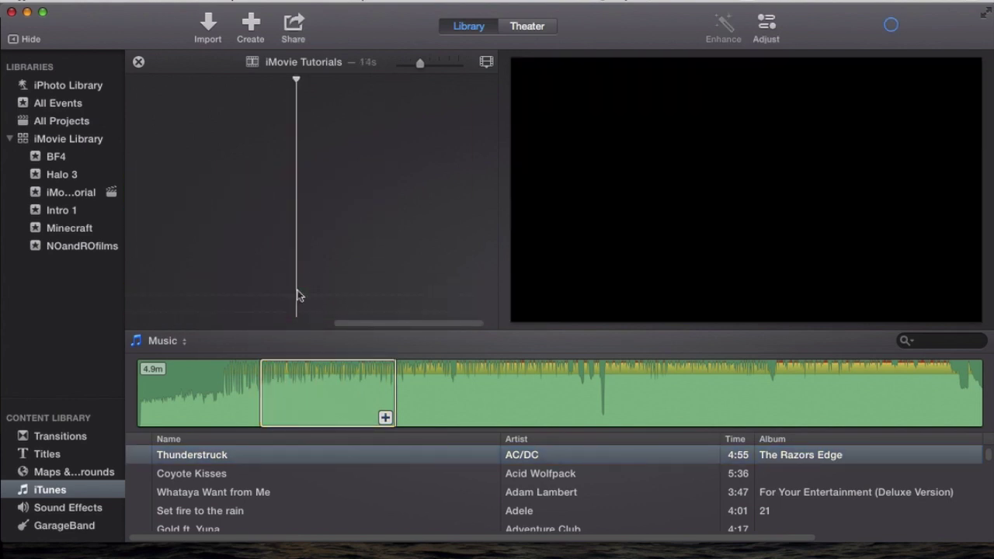
mouse_move(420, 63)
mouse_down()
mouse_move(400, 62)
mouse_move(419, 63)
mouse_up()
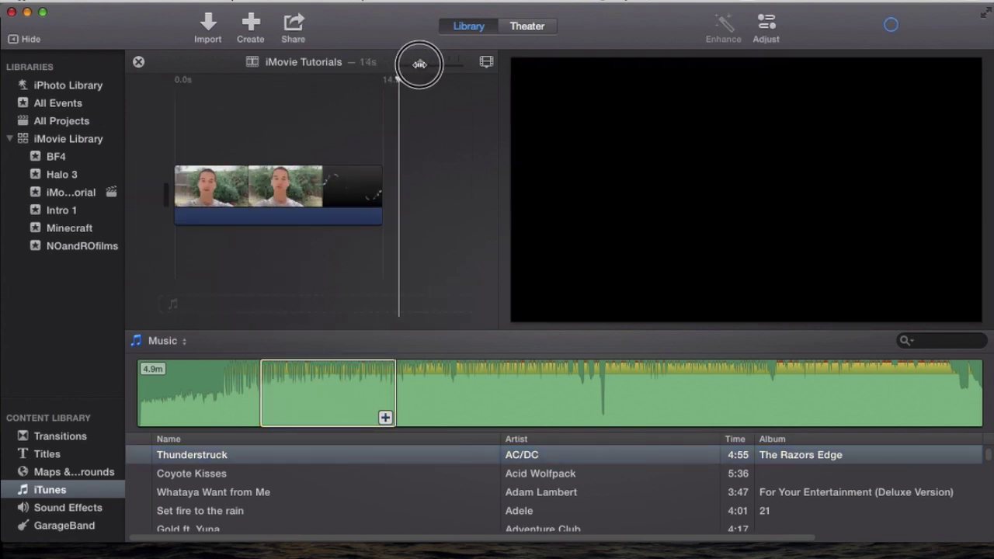
click(304, 260)
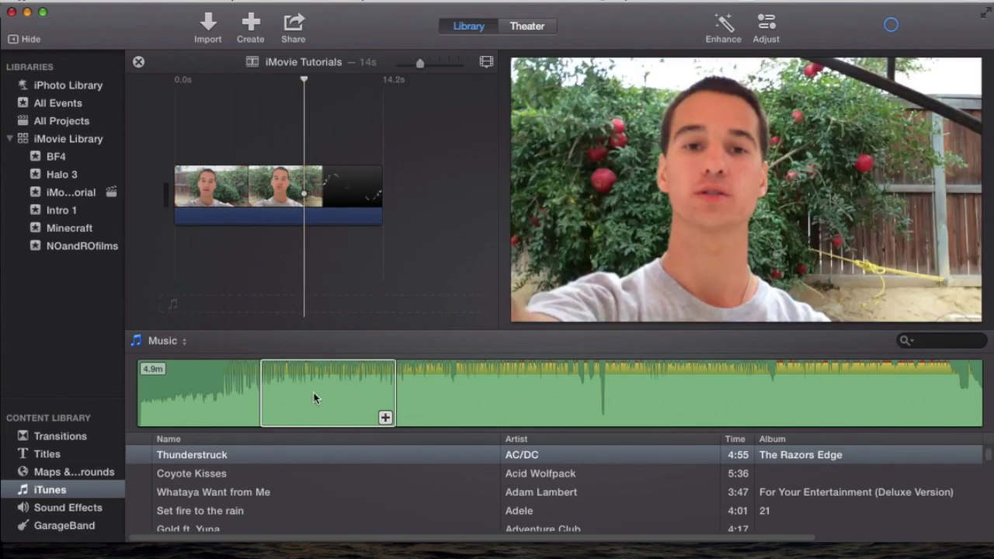
click(315, 393)
- Trim the song range to about 10 seconds and place it under the video
mouse_move(330, 398)
mouse_down()
mouse_move(337, 369)
mouse_move(275, 287)
mouse_move(195, 290)
mouse_move(178, 266)
mouse_move(316, 403)
mouse_up()
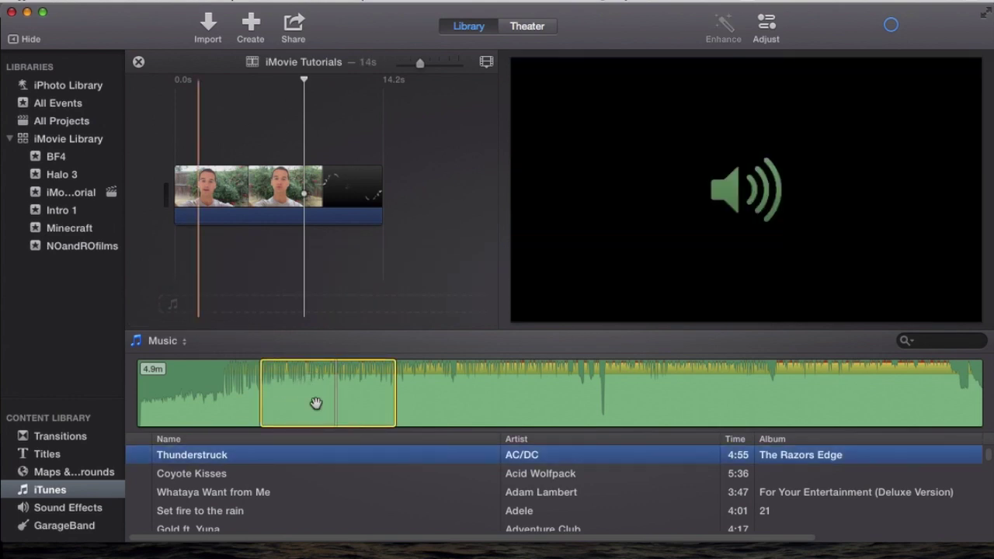
drag(396, 386, 289, 386)
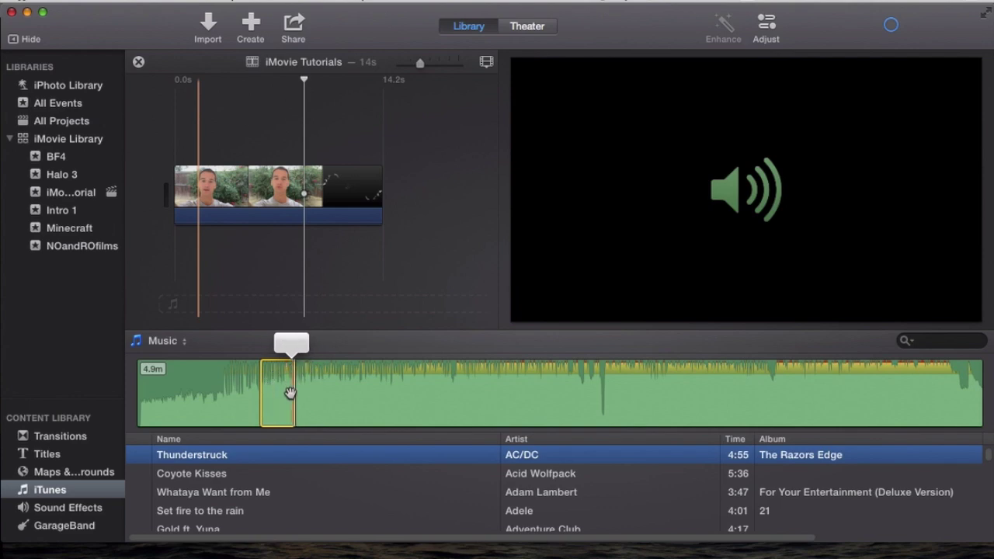
drag(282, 374, 172, 266)
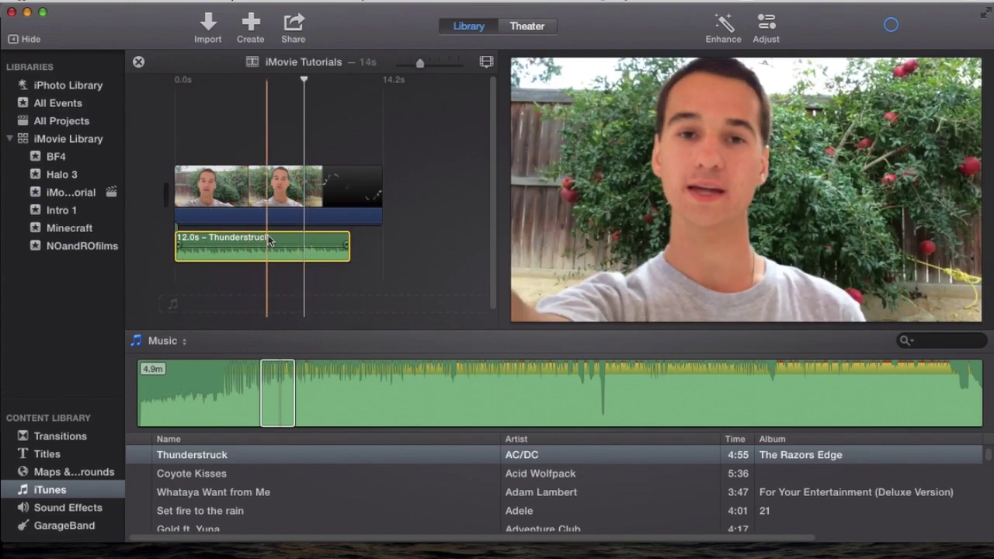
drag(272, 245, 230, 242)
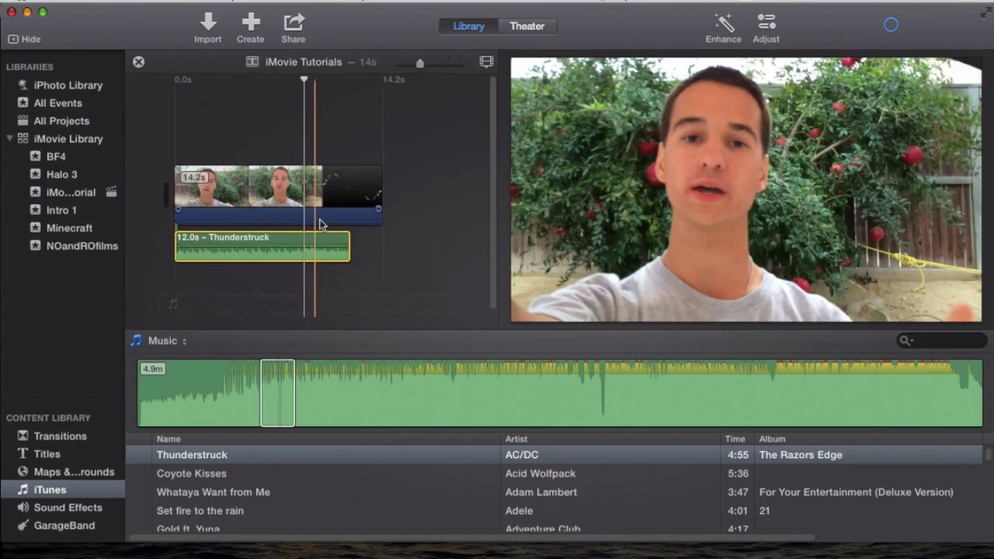
- Lower the music clip's volume to 10% and adjust its position and end point
mouse_move(335, 248)
mouse_down()
mouse_move(324, 262)
mouse_move(327, 252)
mouse_up()
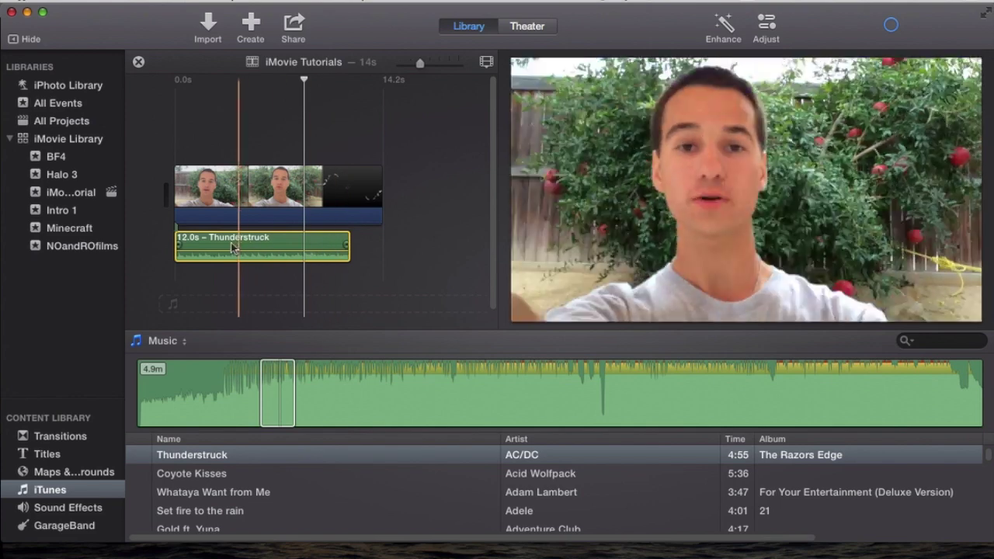
click(179, 244)
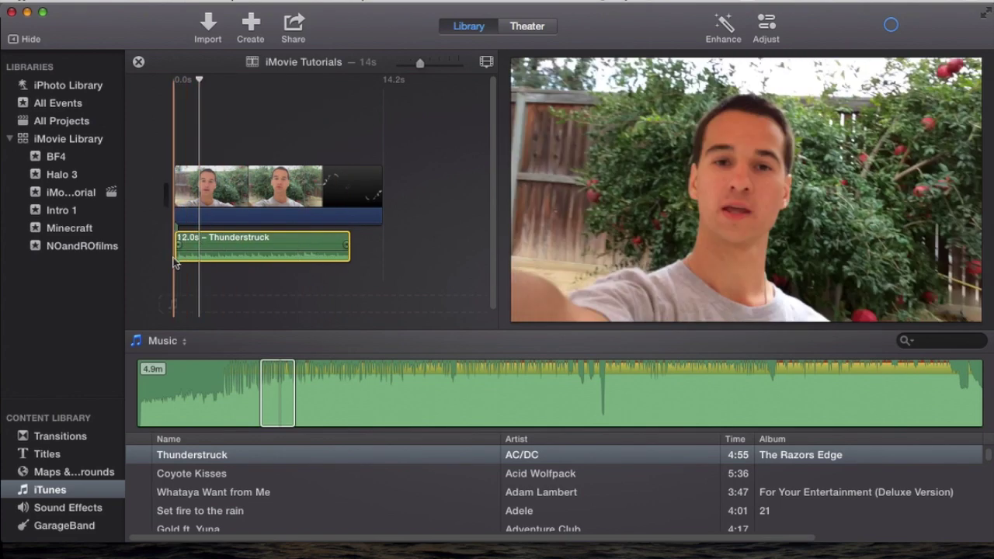
mouse_move(179, 248)
mouse_down()
mouse_move(214, 249)
mouse_move(179, 248)
mouse_move(193, 244)
mouse_up()
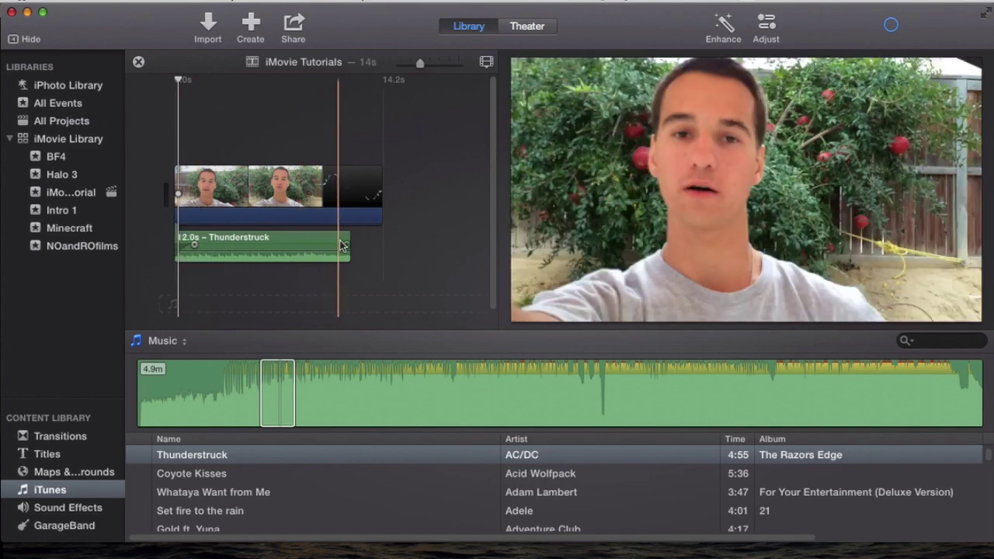
drag(347, 244, 386, 242)
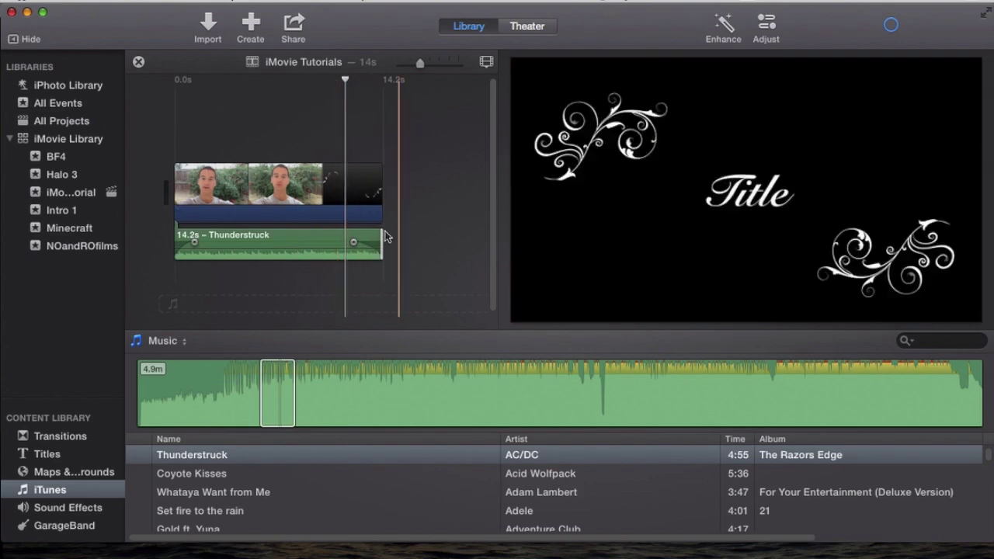
- Delete the Thunderstruck clip, reposition the playhead, and show the Sound Effects library
click(363, 238)
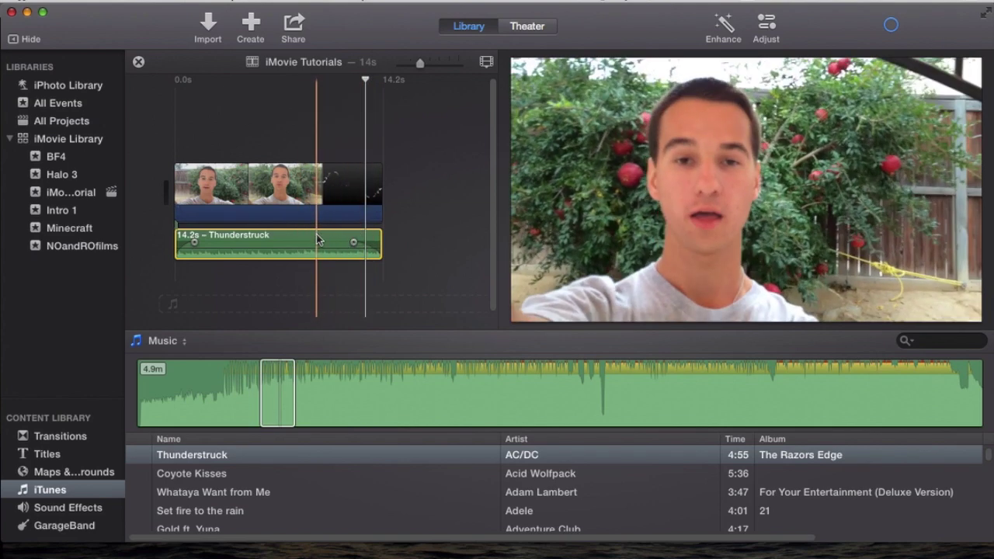
key(Delete)
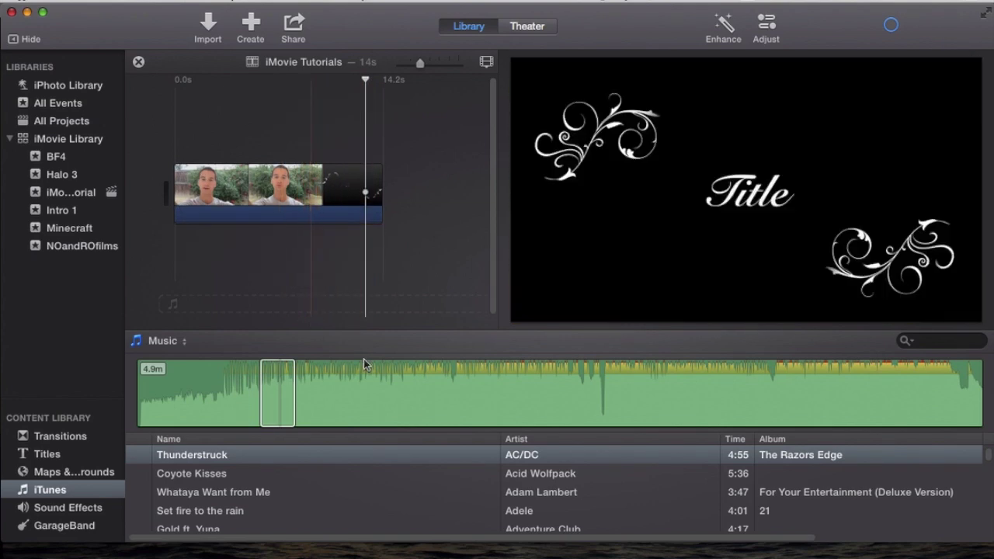
click(216, 462)
scroll(233, 482, down, 1)
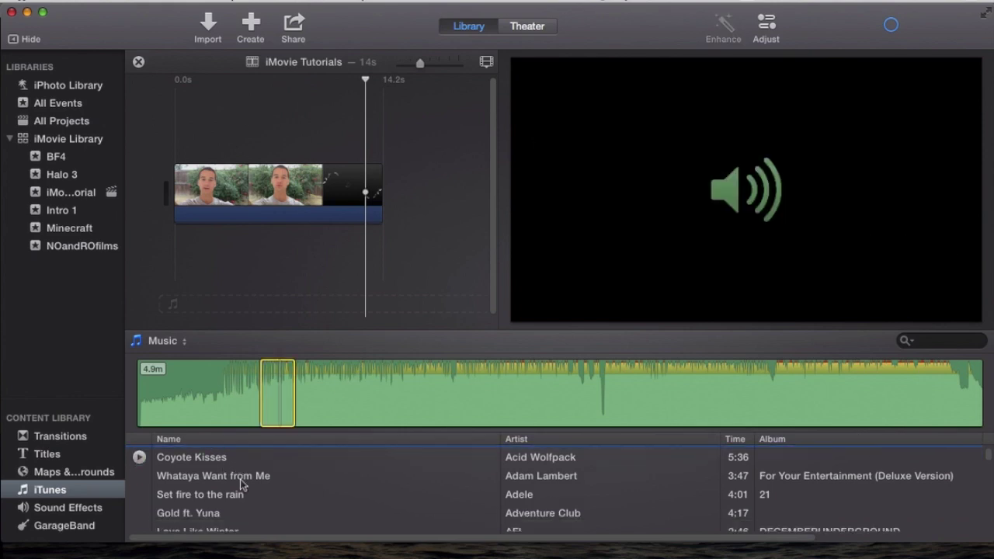
scroll(241, 481, up, 1)
click(256, 265)
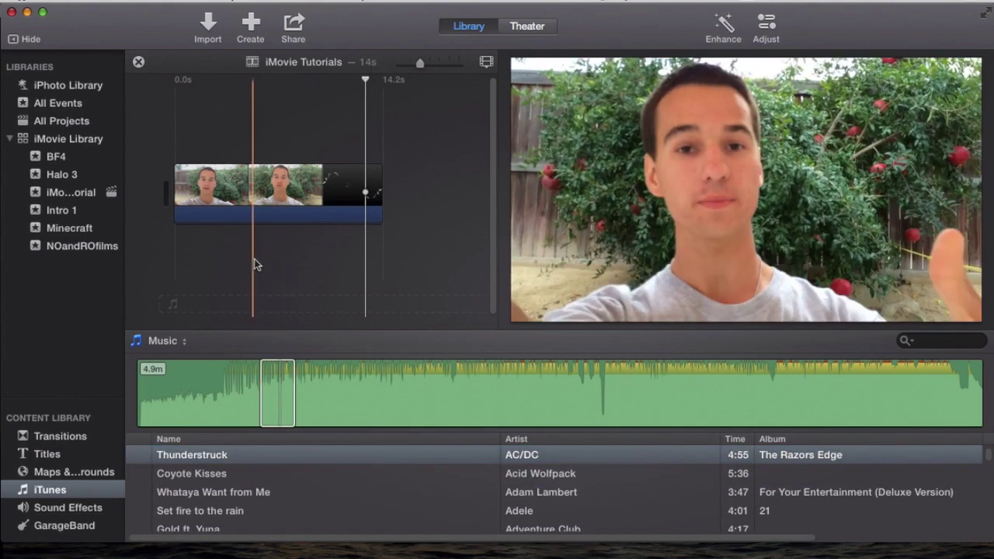
click(289, 264)
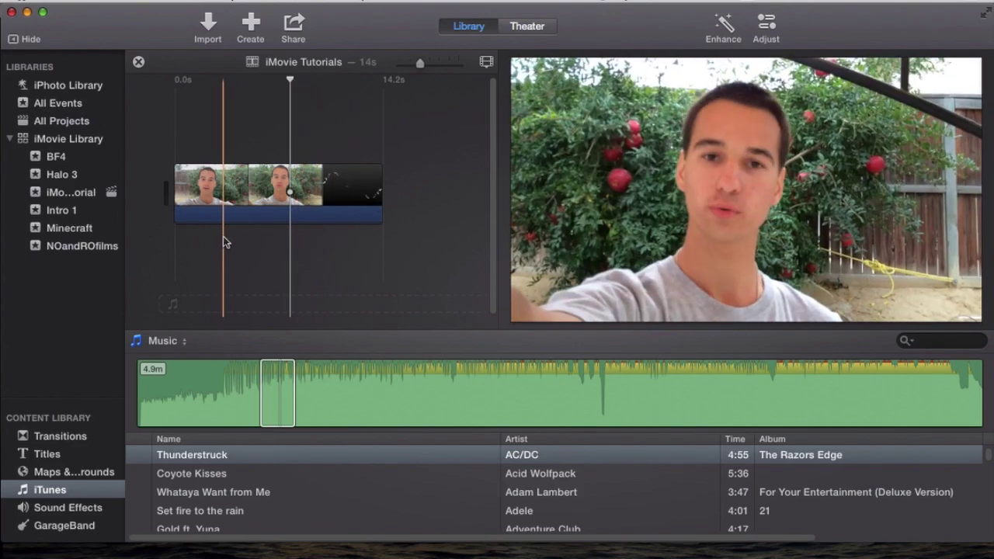
click(68, 508)
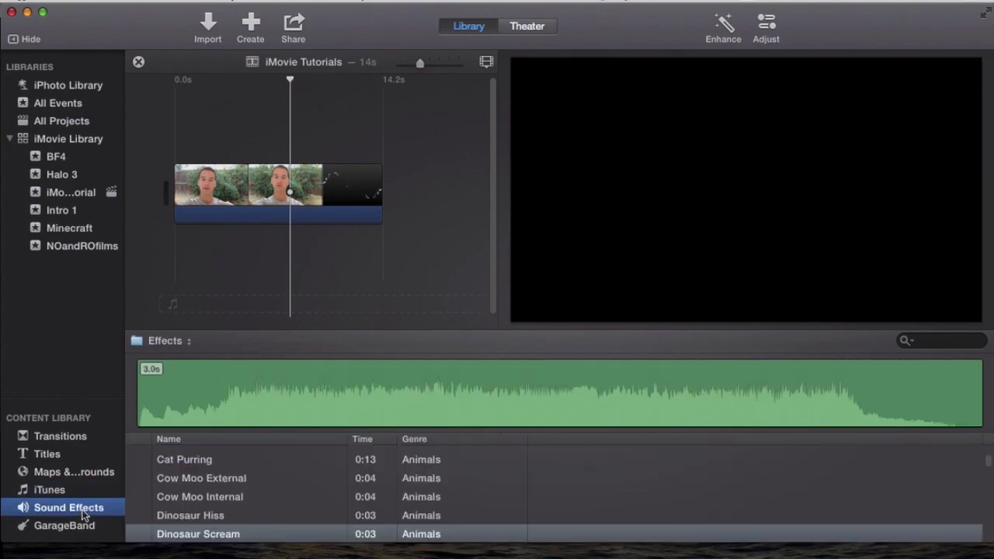
- Show the iLife Sound Effects Animals category, then keep the full Effects collection listed
click(186, 346)
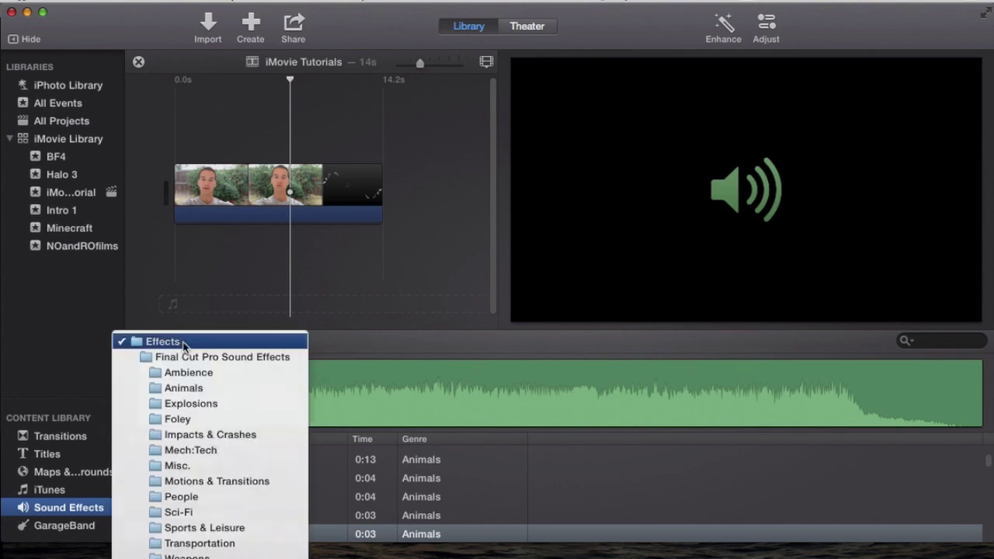
scroll(212, 442, down, 3)
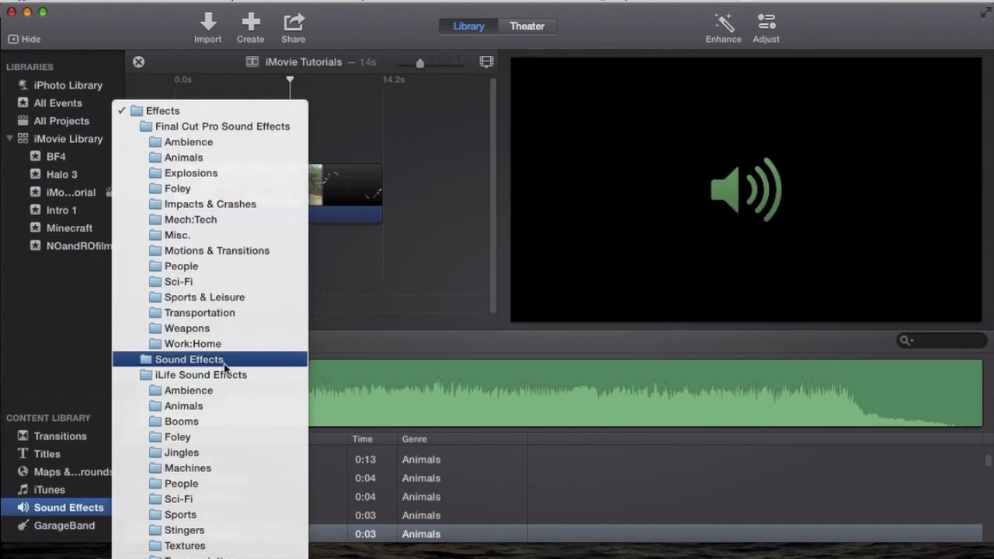
click(388, 254)
click(191, 341)
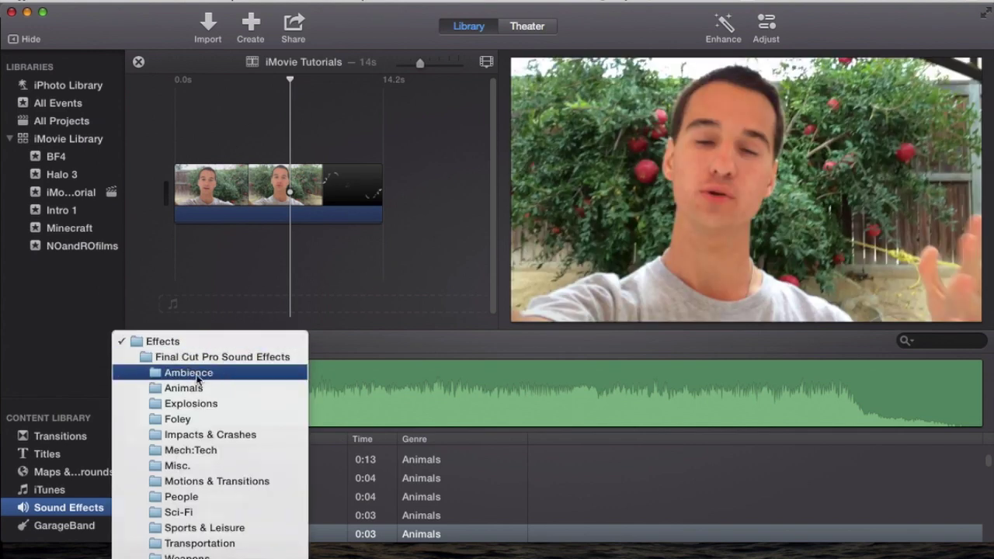
scroll(208, 374, down, 3)
scroll(208, 375, down, 8)
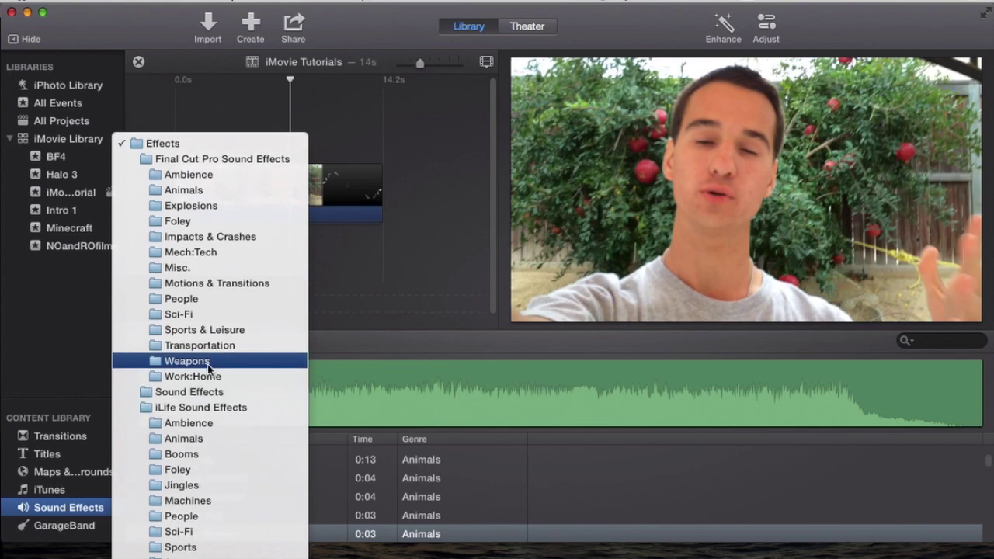
click(204, 404)
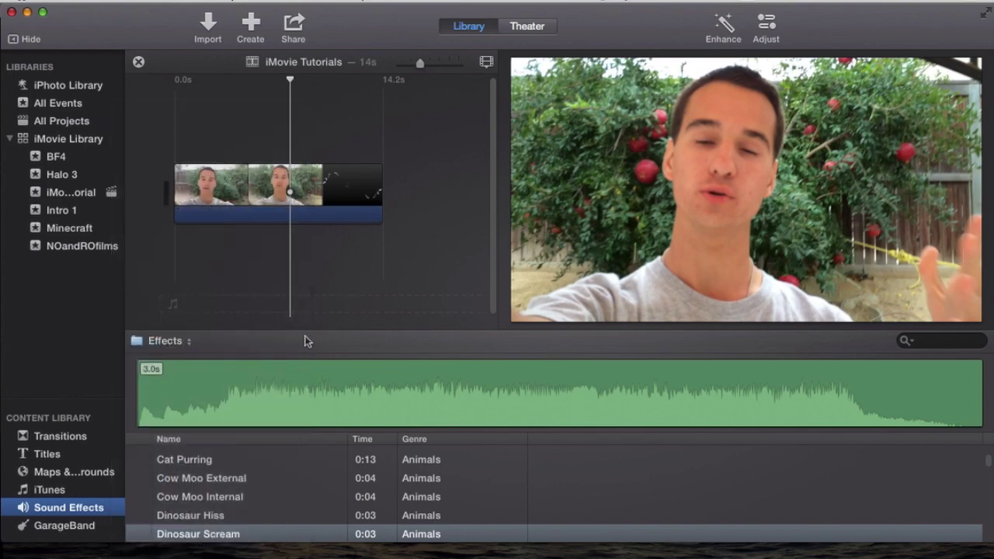
scroll(284, 445, up, 3)
click(179, 343)
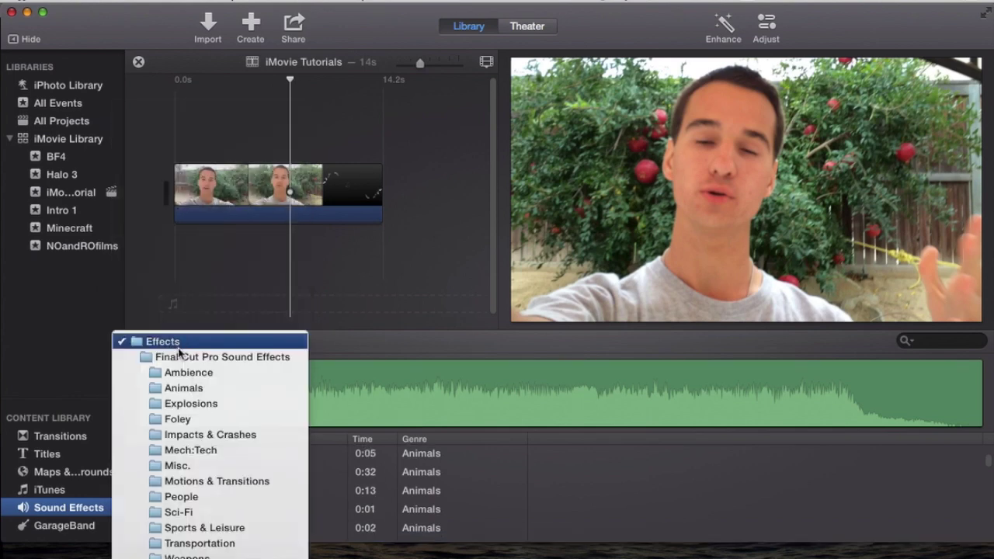
click(167, 343)
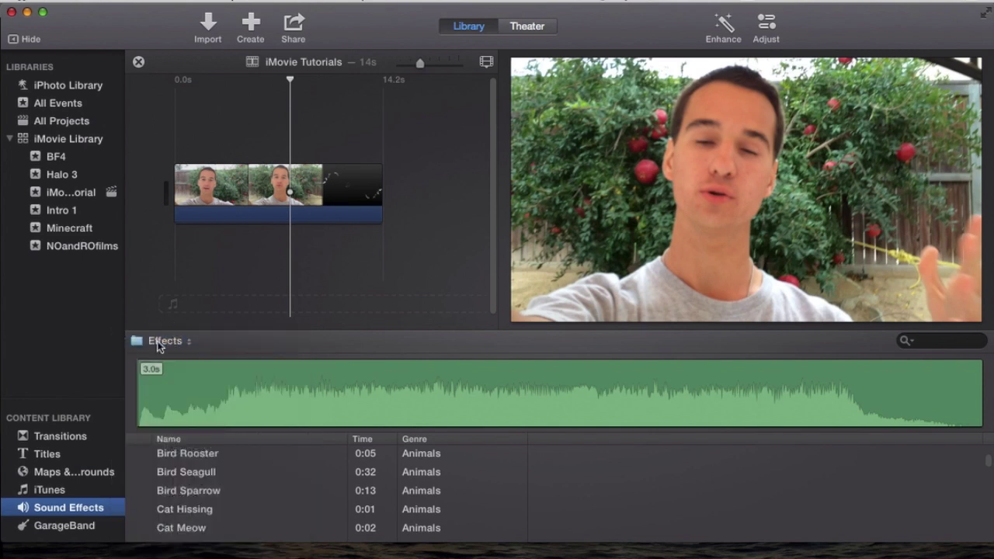
click(934, 341)
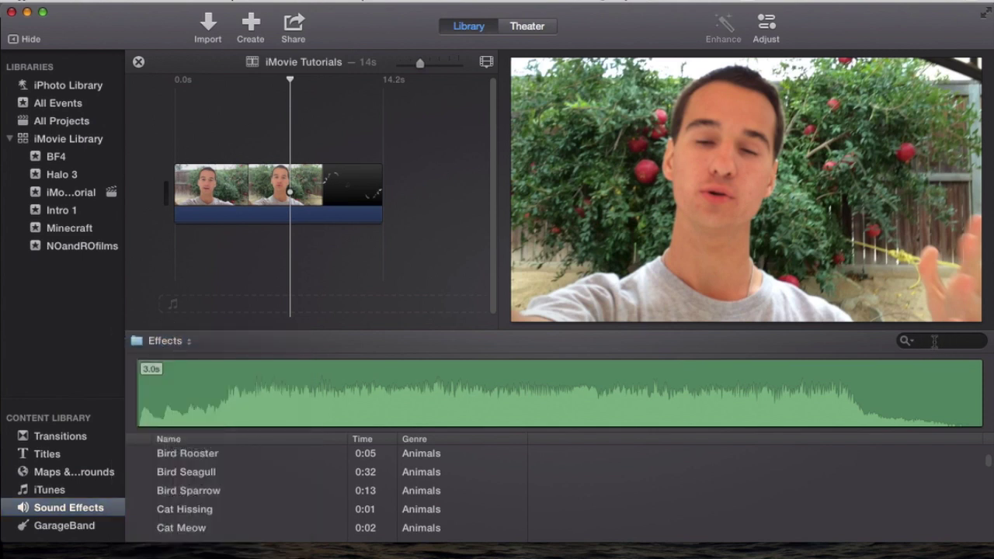
- Search sound effects for 'pig' and preview Pig Grunt
text(pig)
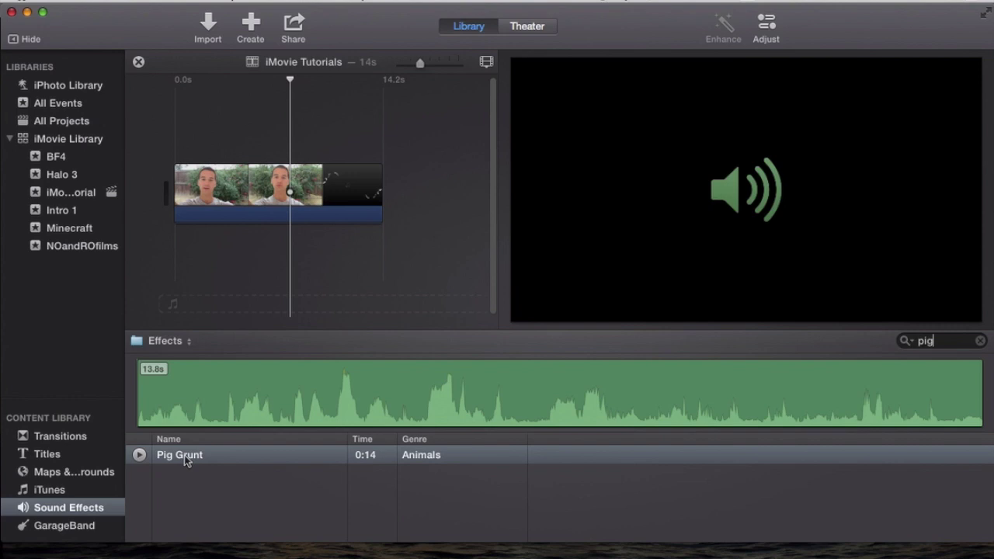
double_click(191, 455)
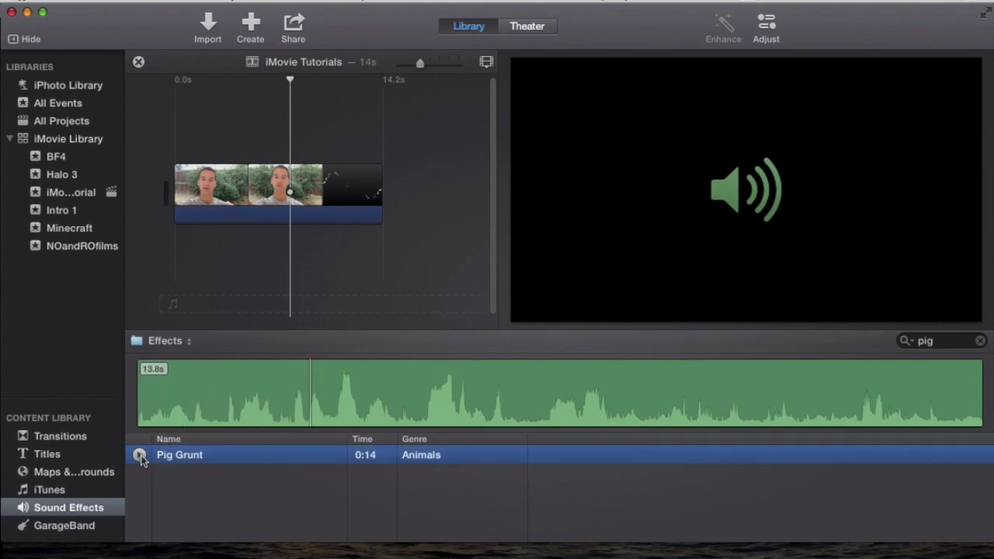
click(177, 349)
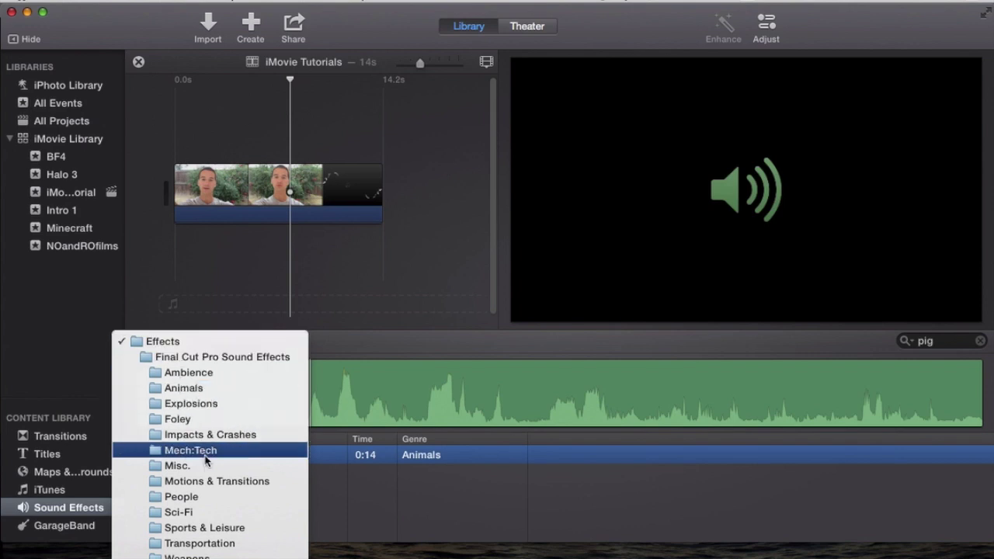
scroll(229, 474, down, 3)
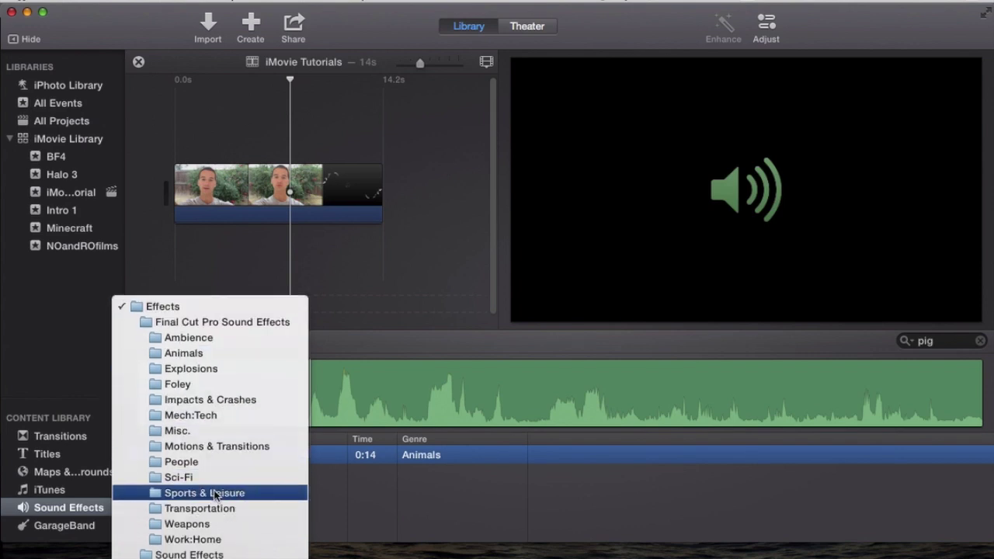
click(347, 501)
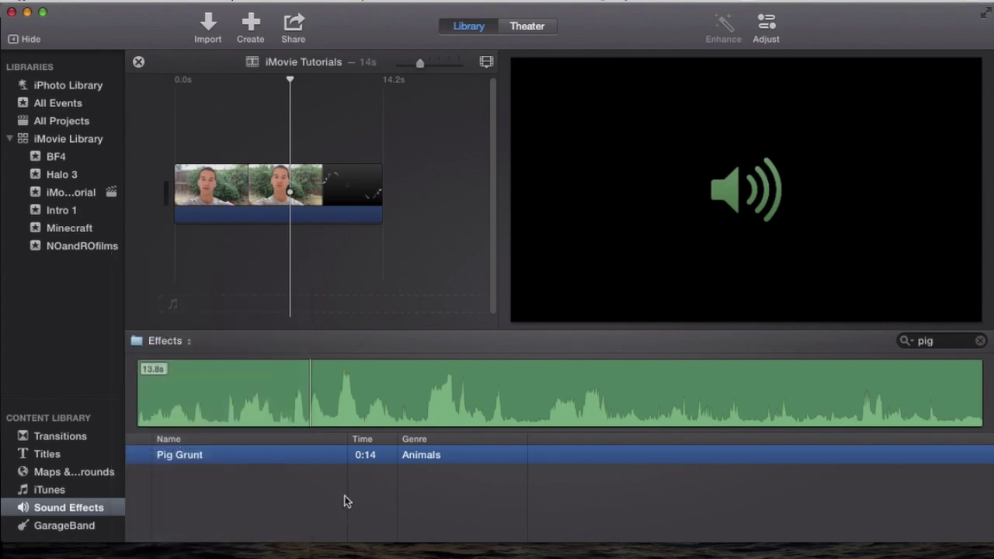
- Check the folder list without changing it, then clear the 'pig' search
click(165, 341)
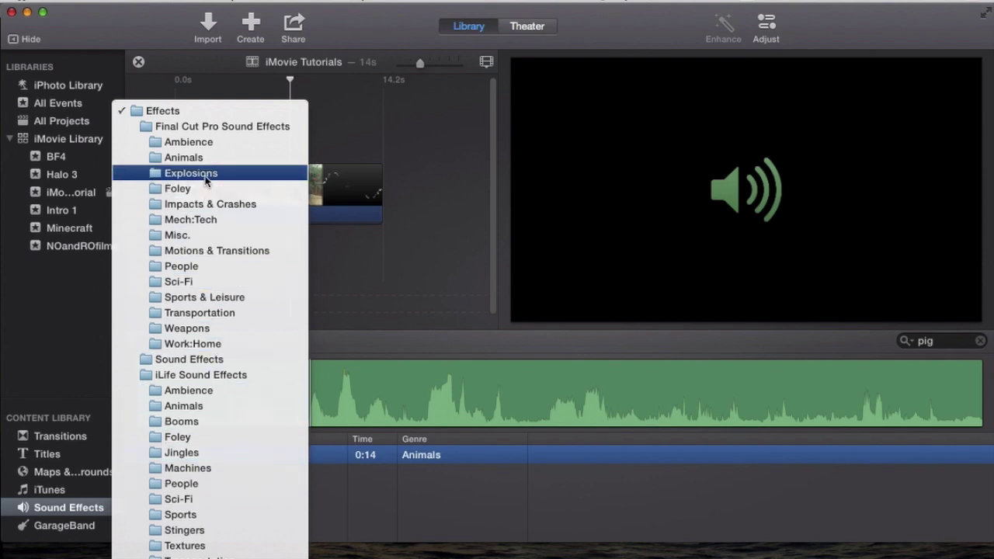
click(379, 269)
click(189, 342)
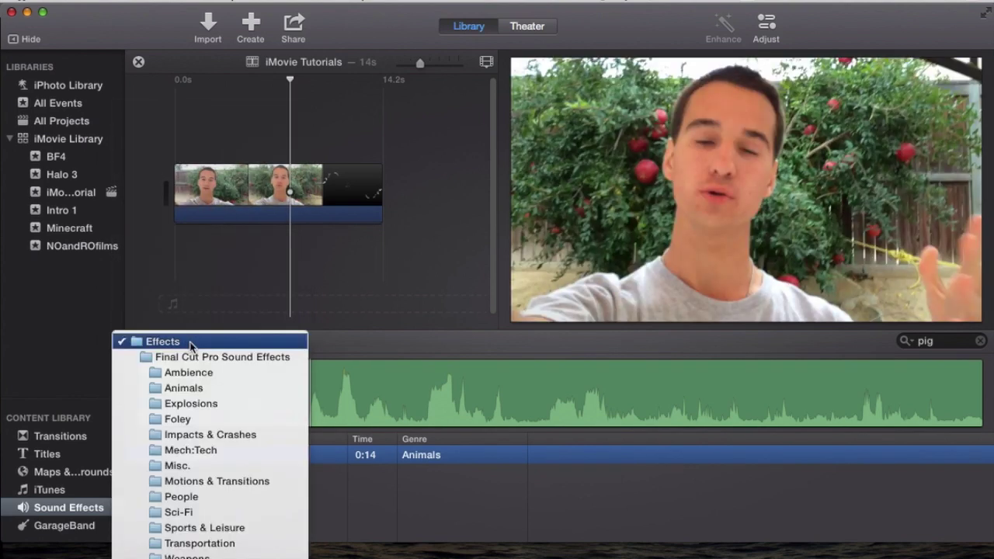
click(64, 426)
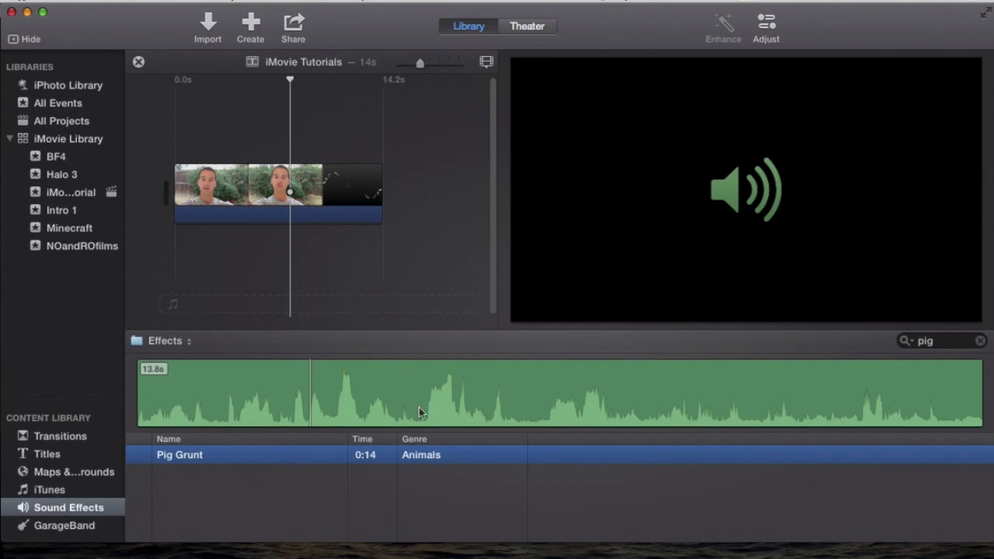
click(982, 341)
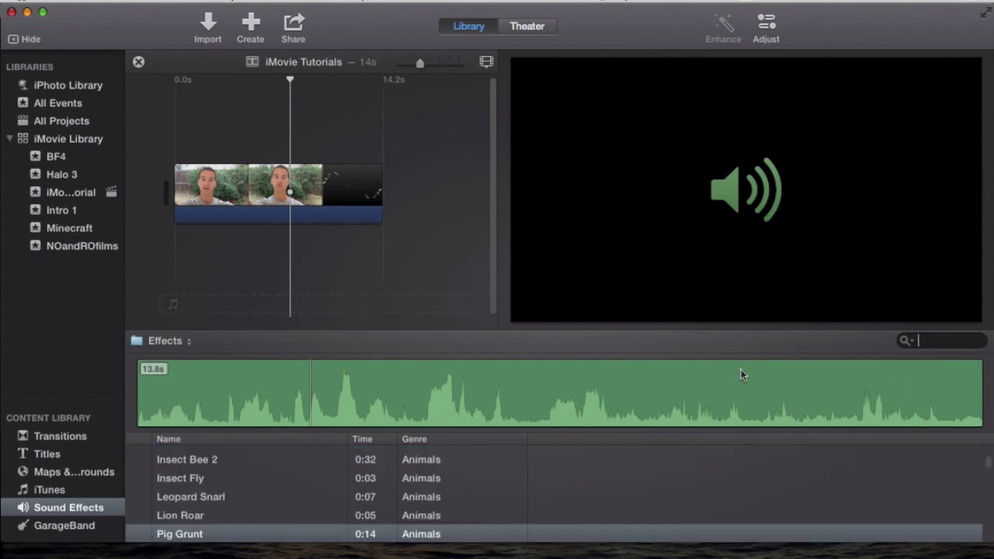
click(199, 342)
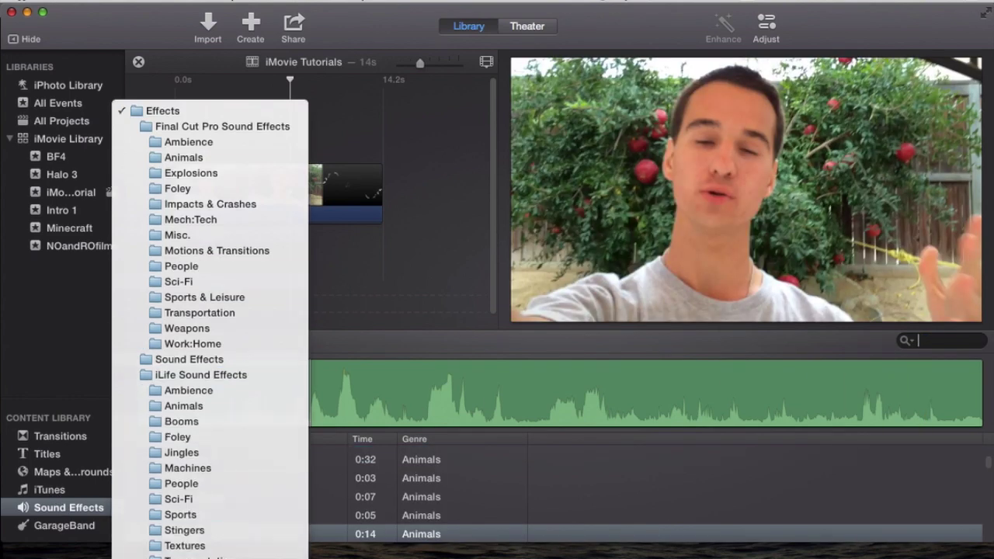
click(394, 266)
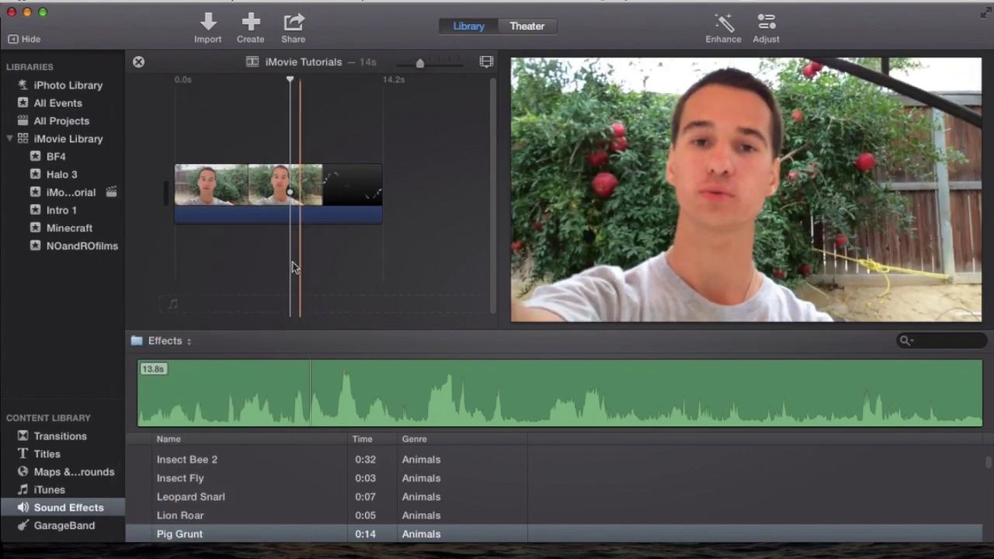
click(189, 341)
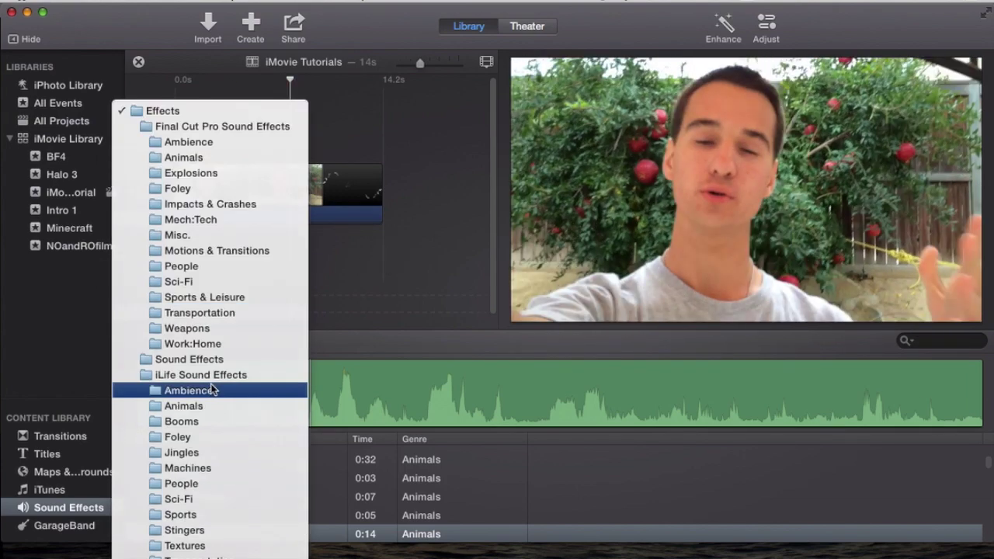
click(422, 273)
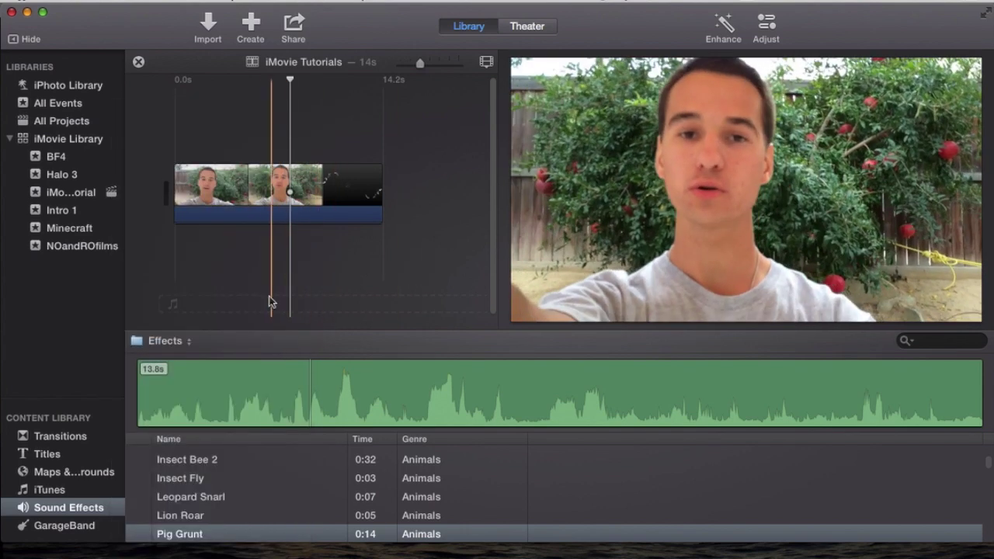
click(177, 343)
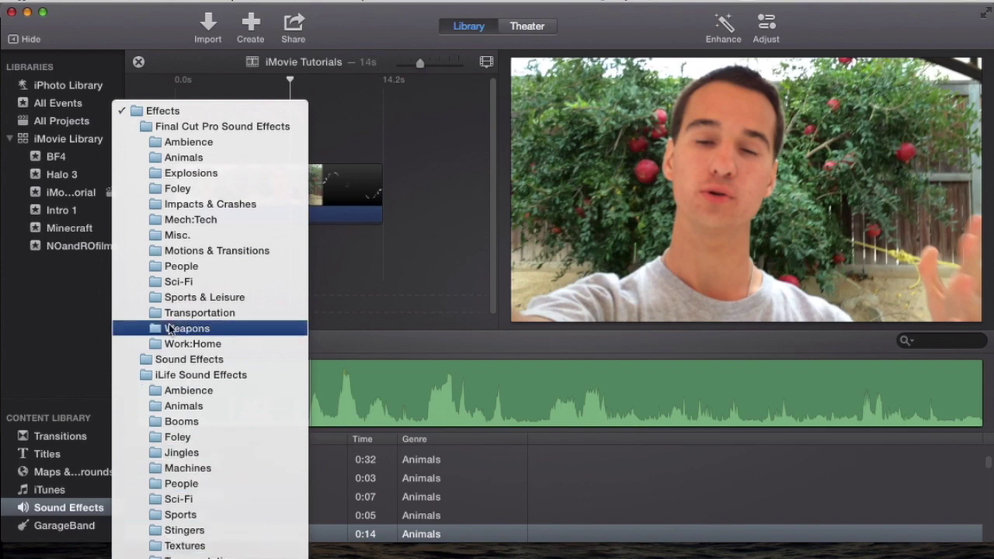
click(371, 300)
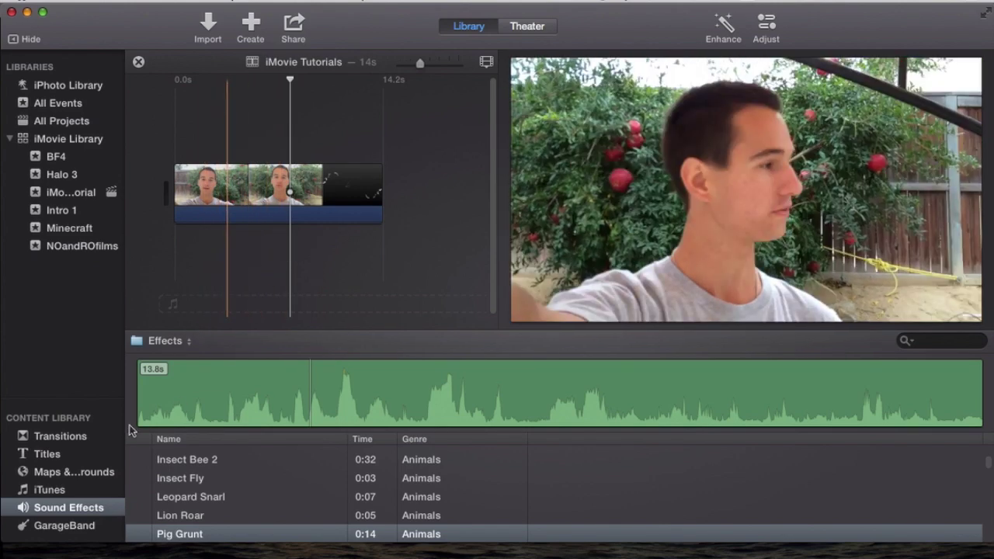
click(81, 528)
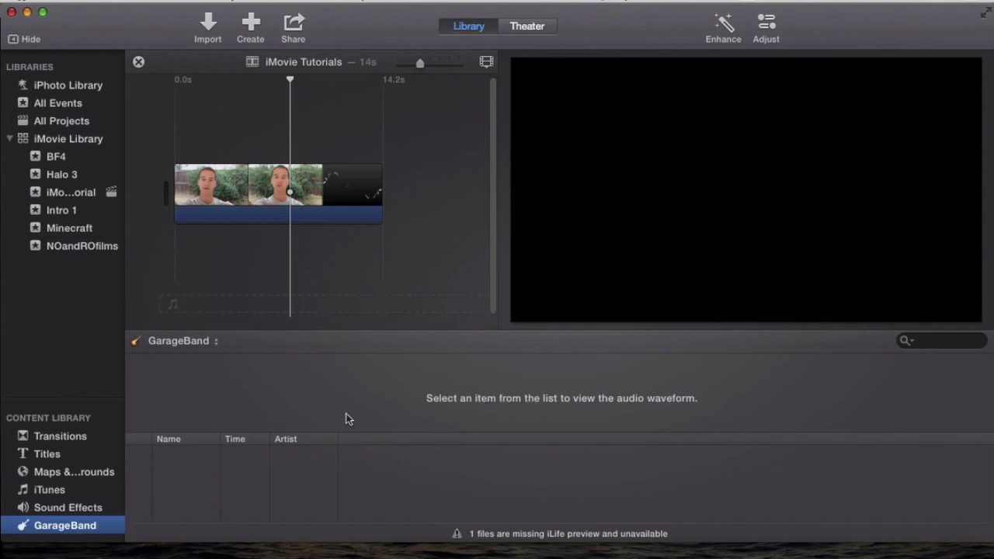
- Check the GarageBand source choices, selecting the GarageBand folder
click(199, 348)
click(199, 355)
click(195, 348)
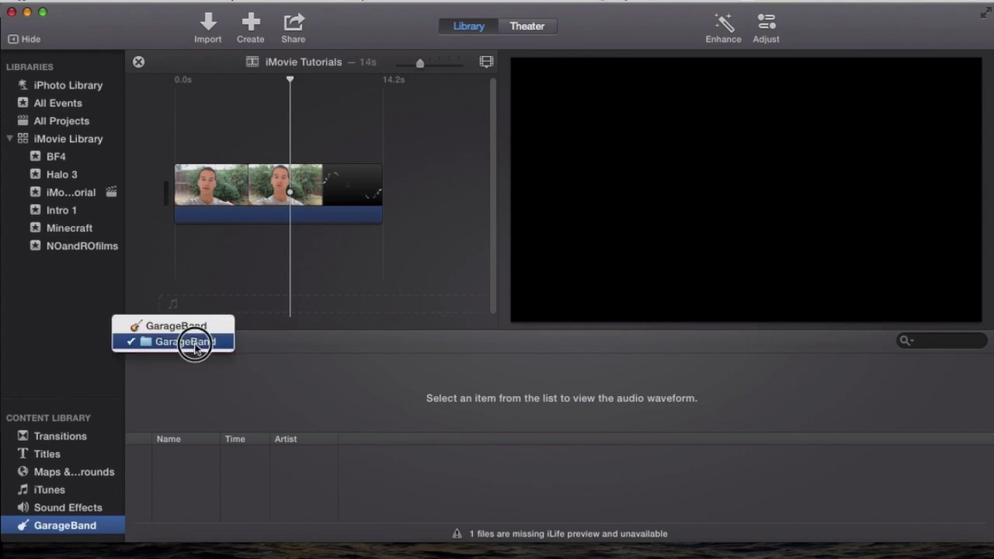
click(198, 339)
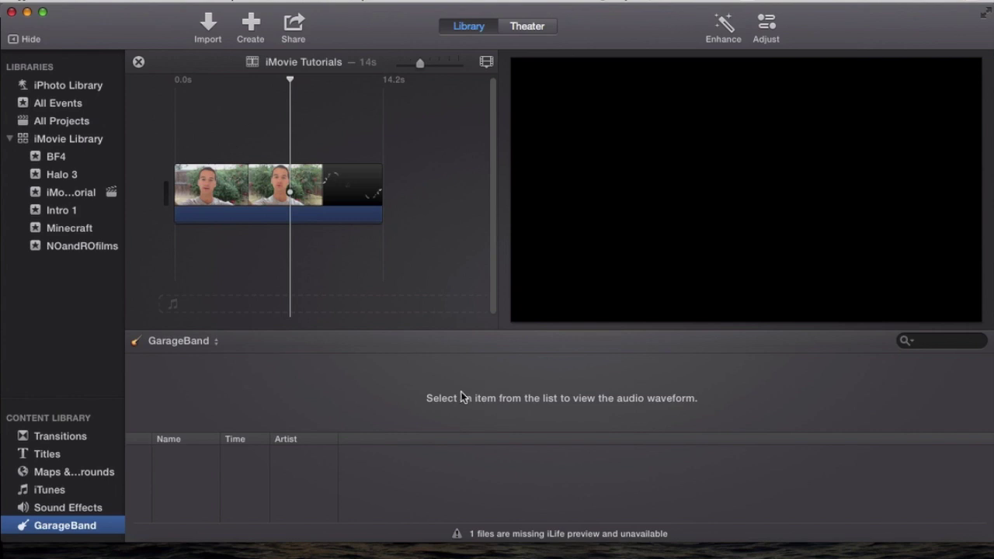
click(215, 347)
click(551, 465)
- Peek at the desktop files, try iTunes and Sound Effects, then return to GarageBand
drag(417, 26, 358, 7)
drag(294, 21, 349, 21)
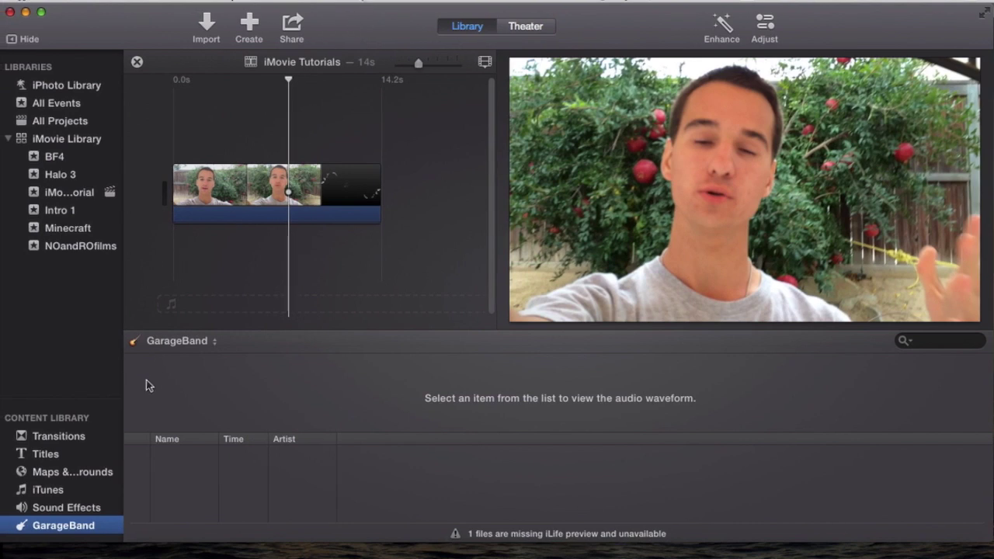
click(56, 492)
click(69, 508)
click(81, 527)
drag(416, 24, 355, 7)
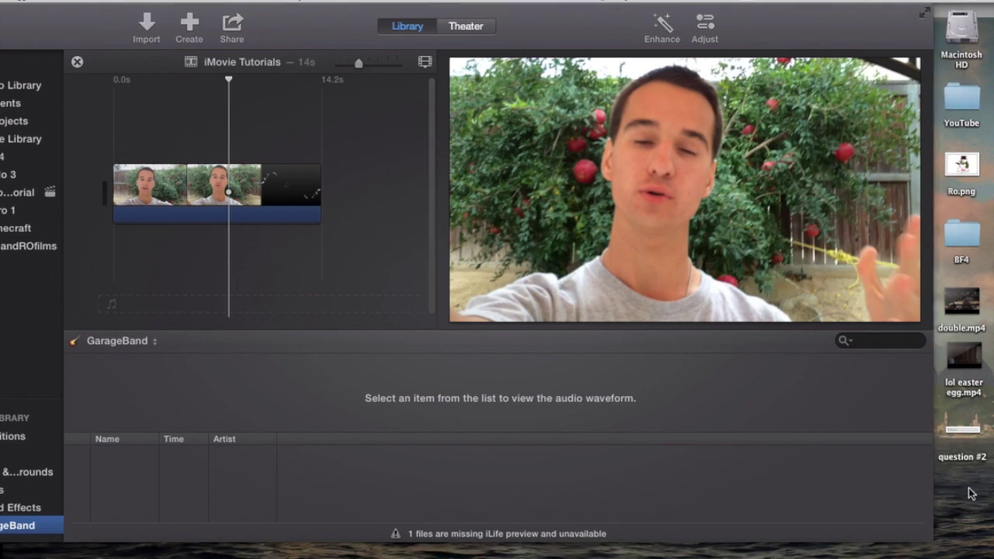
click(890, 469)
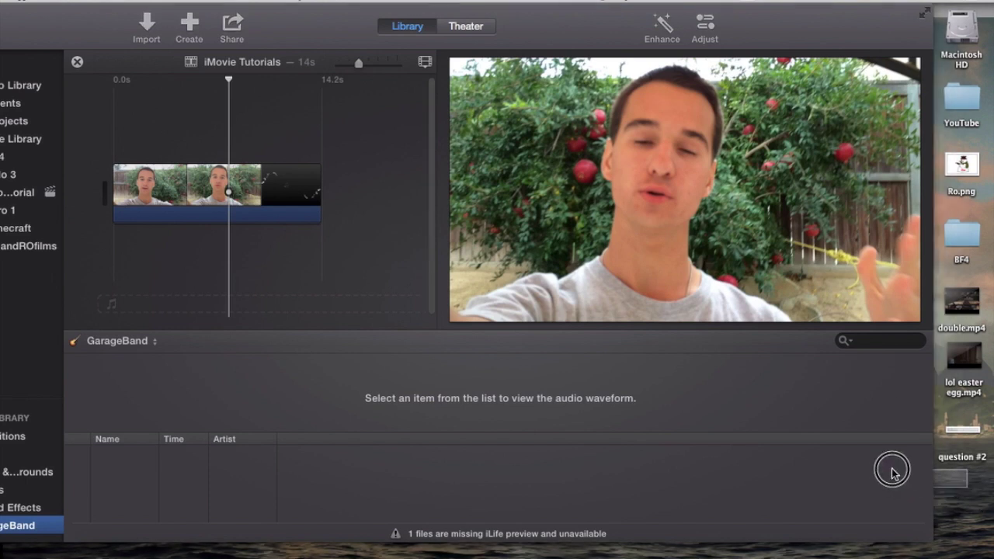
click(973, 493)
drag(973, 493, 934, 281)
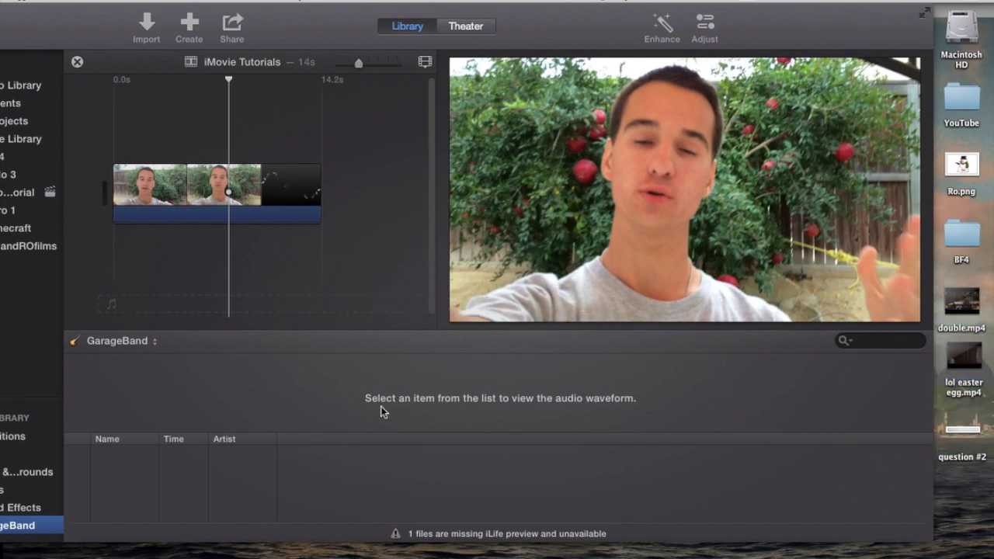
click(307, 27)
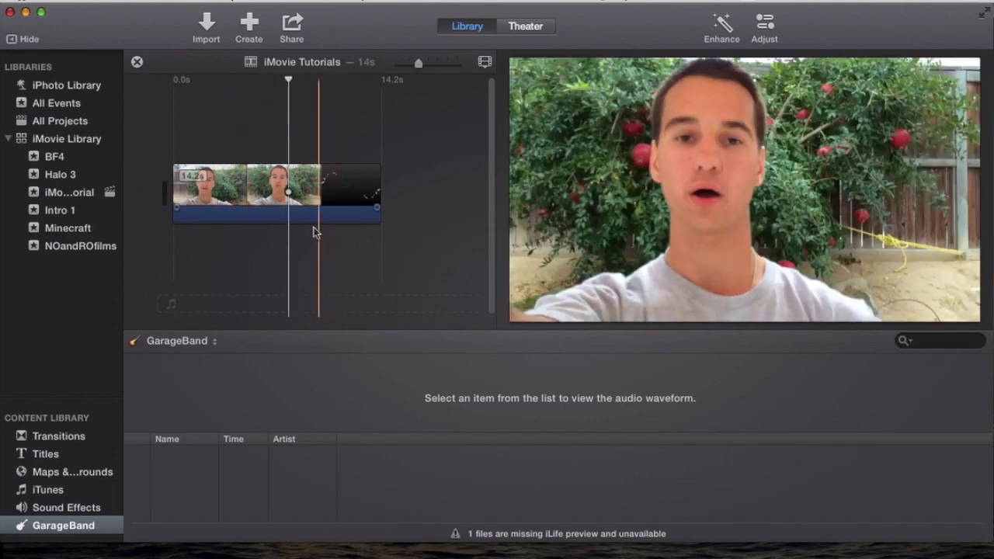
- Place the playhead inside the second presenter clip on the ruler
drag(344, 22, 346, 22)
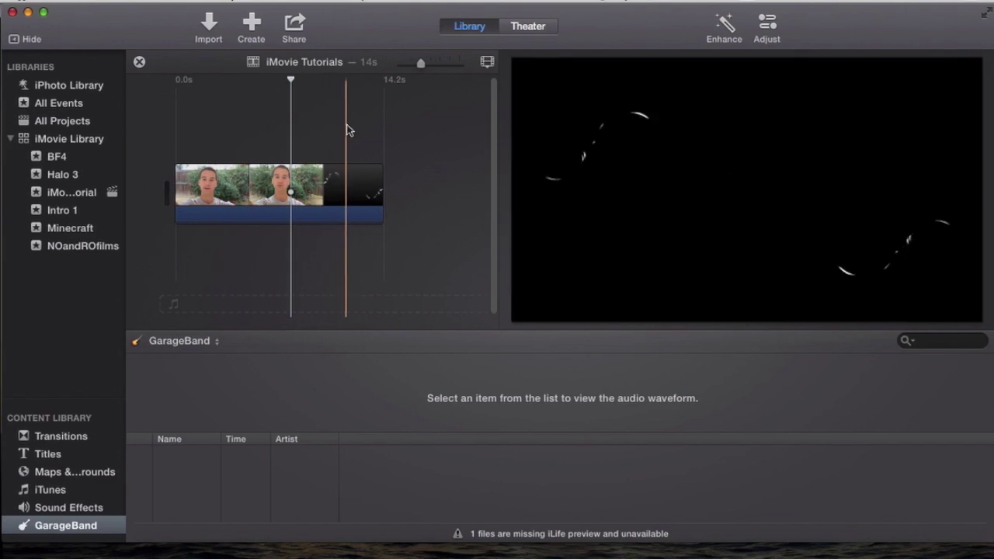
click(267, 121)
click(277, 120)
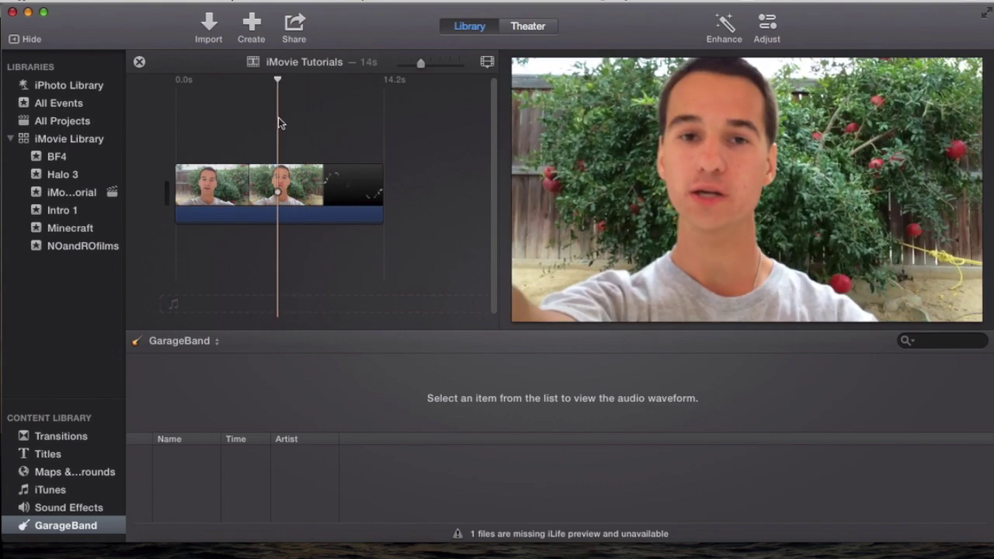